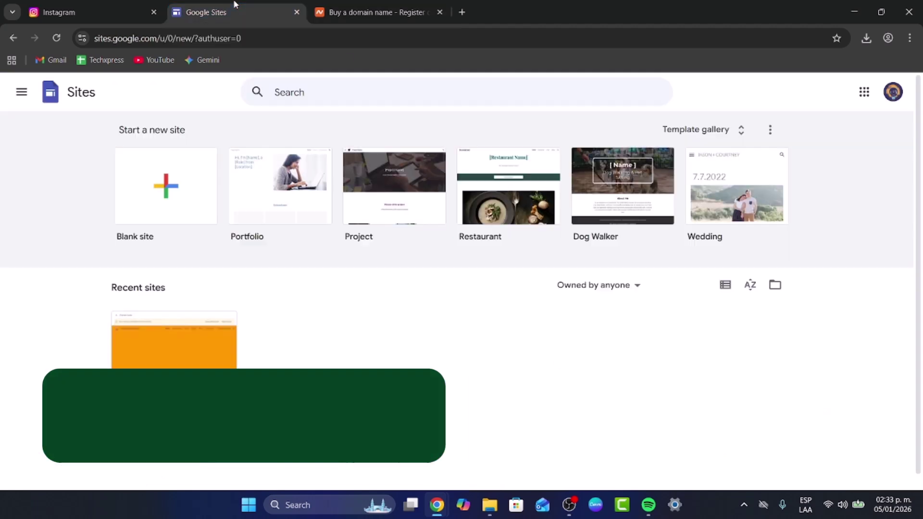
# Open the account login page on Namecheap and try to sign in with the account username and password.
pyautogui.click(403, 12)
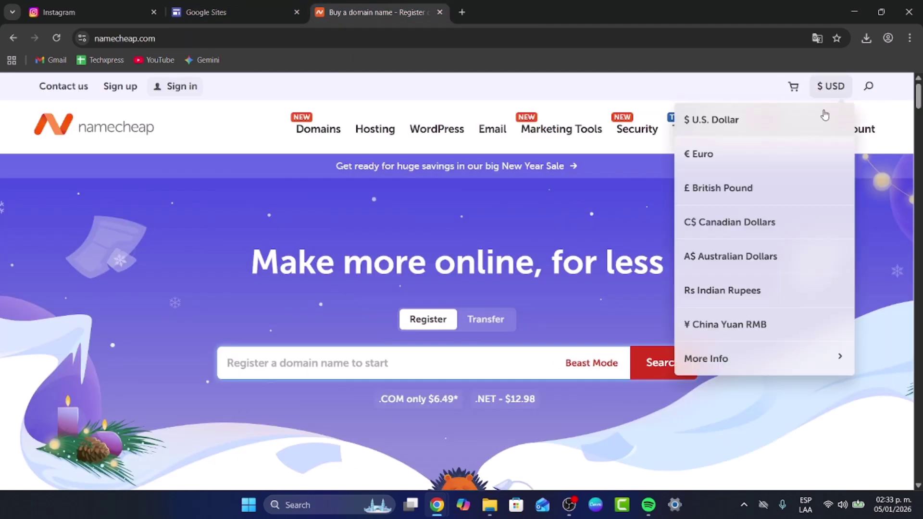
pyautogui.click(871, 133)
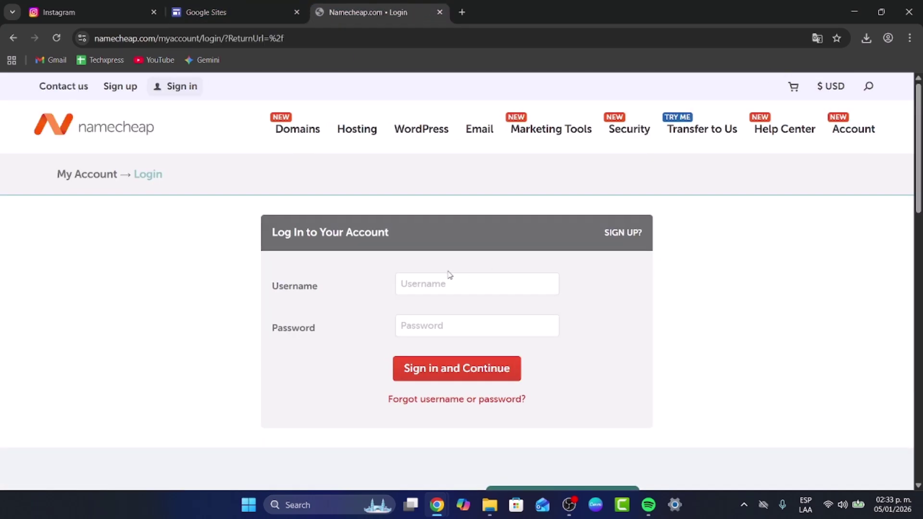
pyautogui.click(466, 280)
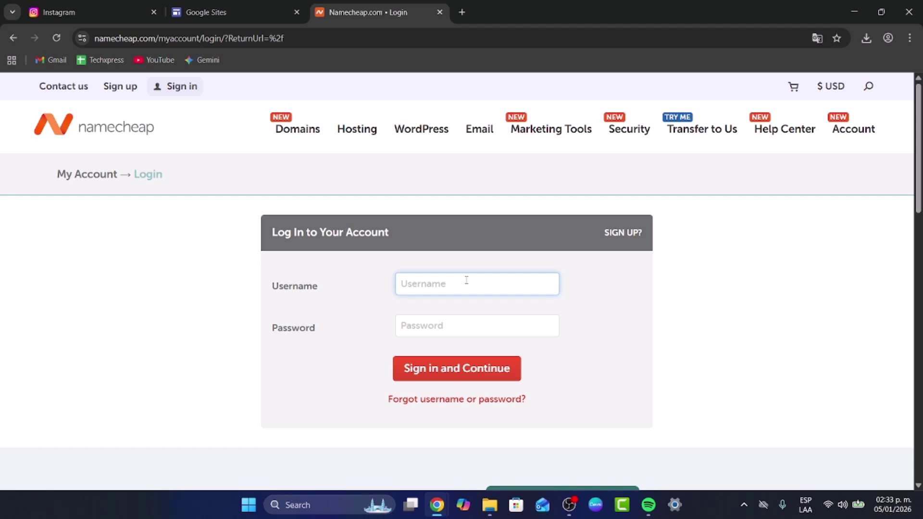
pyautogui.write('sthwht')
pyautogui.press('Tab')
pyautogui.write('•')
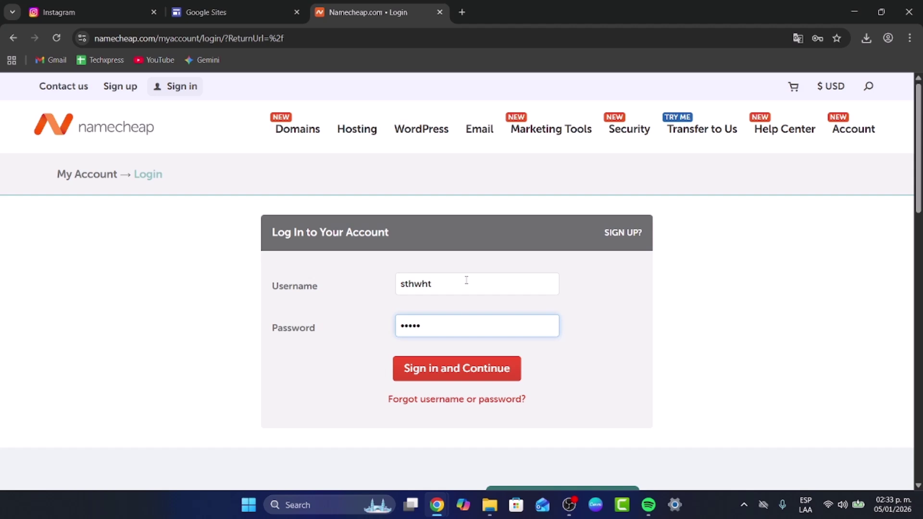
pyautogui.press('BackSpace')
pyautogui.write('•••')
pyautogui.press('Return')
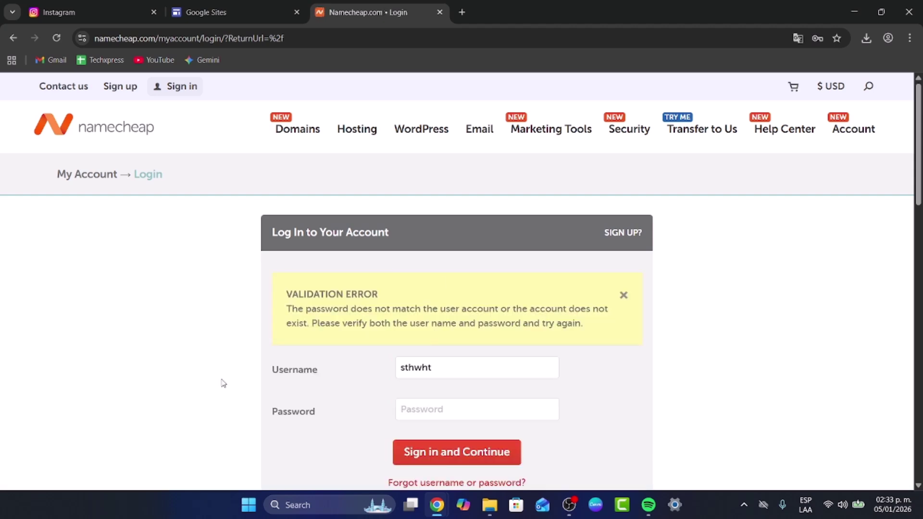
# Sign in again with the account password, submit the device verification code and go to the account dashboard.
pyautogui.click(435, 413)
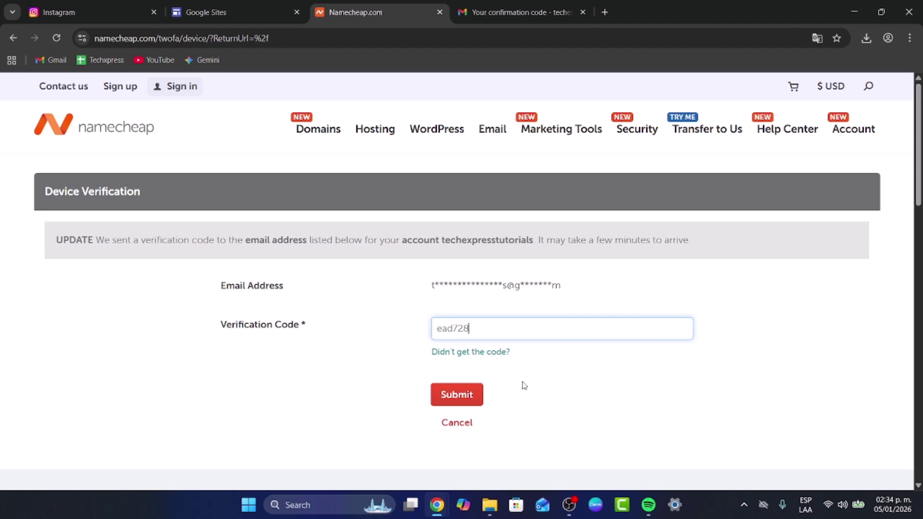
pyautogui.click(469, 396)
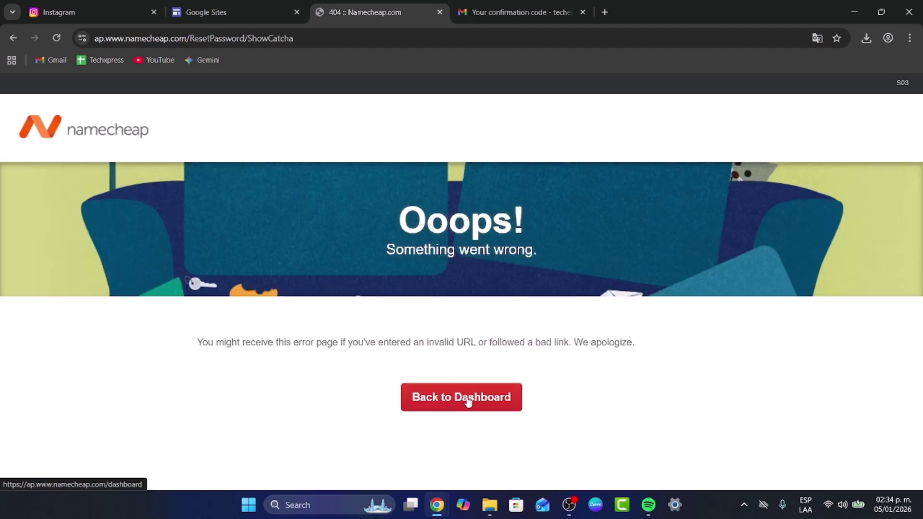
pyautogui.click(498, 408)
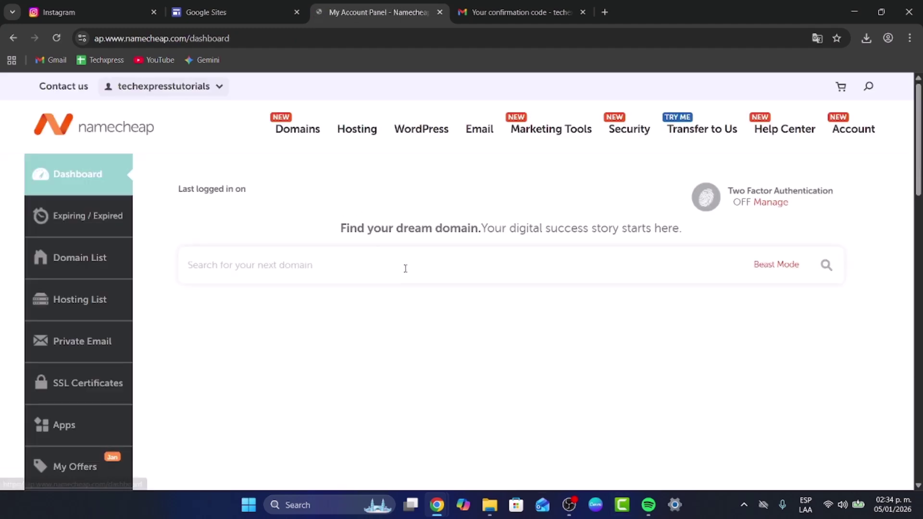
# View the recently active domains on the dashboard and close the confirmation code e-mail in Gmail.
pyautogui.scroll(-2, 713, 336)
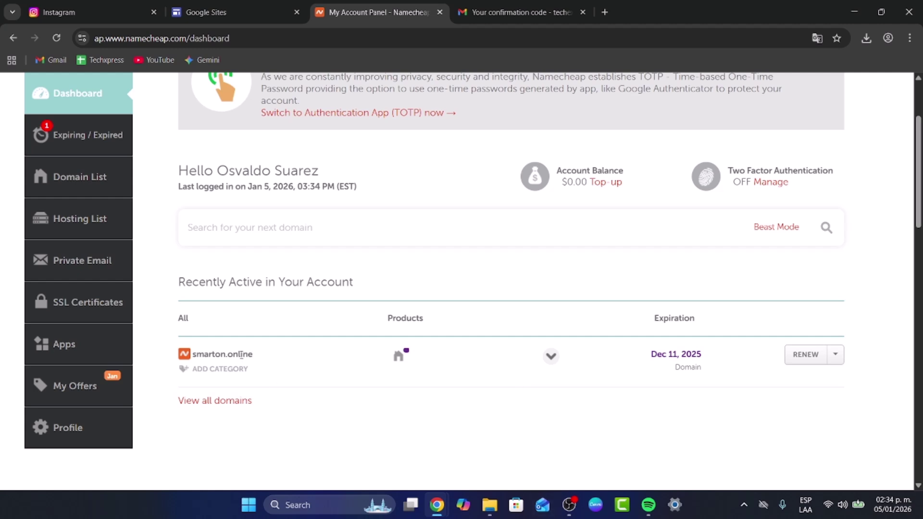
pyautogui.click(579, 19)
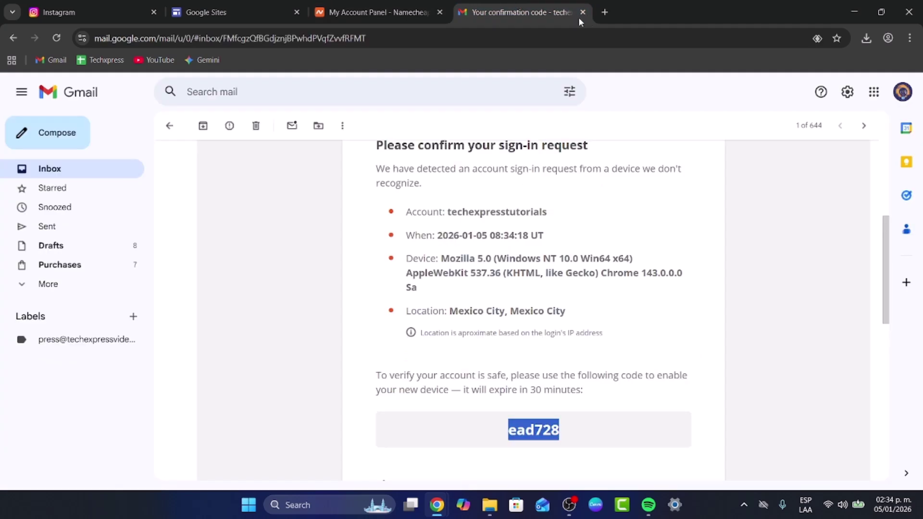
pyautogui.click(584, 12)
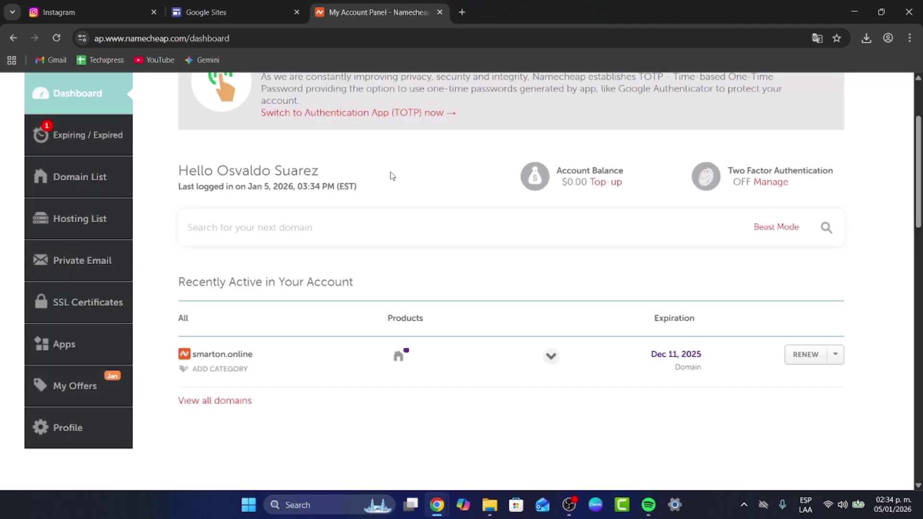
# Switch to Google Sites, look through the whole template gallery and return to the site list.
pyautogui.click(292, 5)
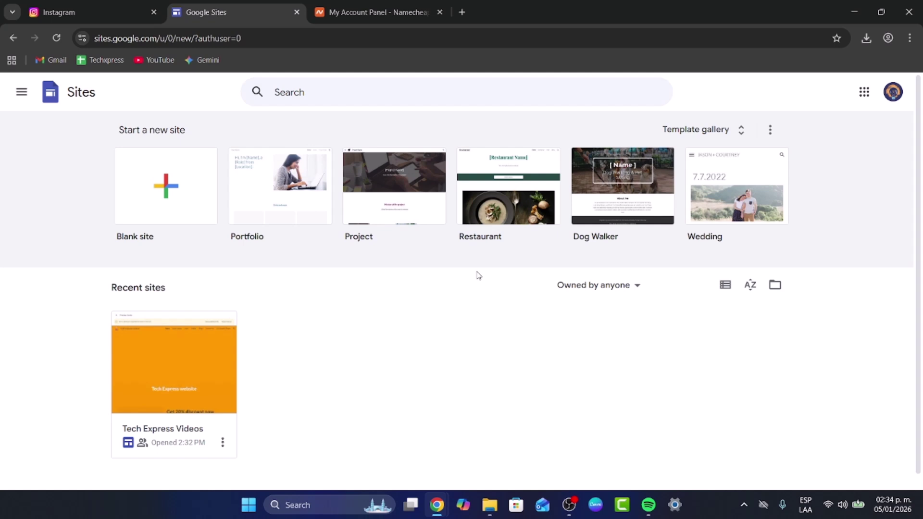
pyautogui.scroll(-1, 543, 385)
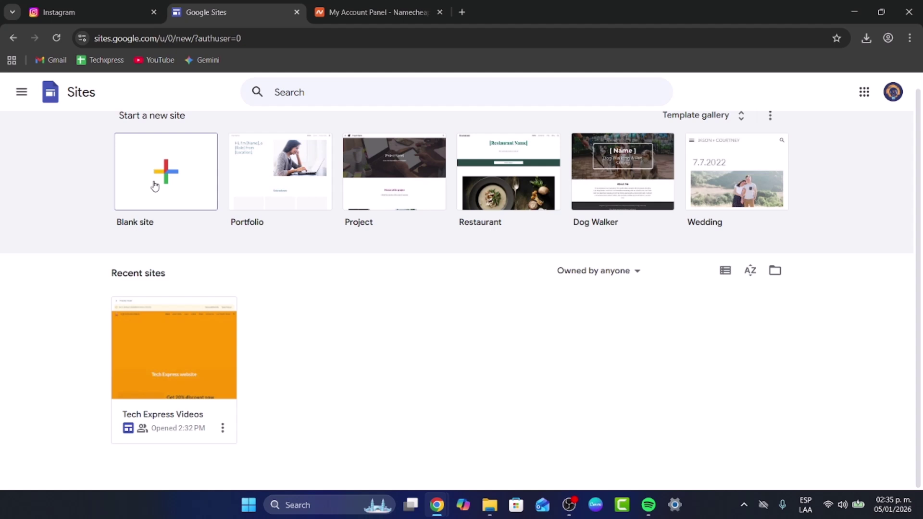
pyautogui.click(733, 118)
pyautogui.scroll(-4, 644, 234)
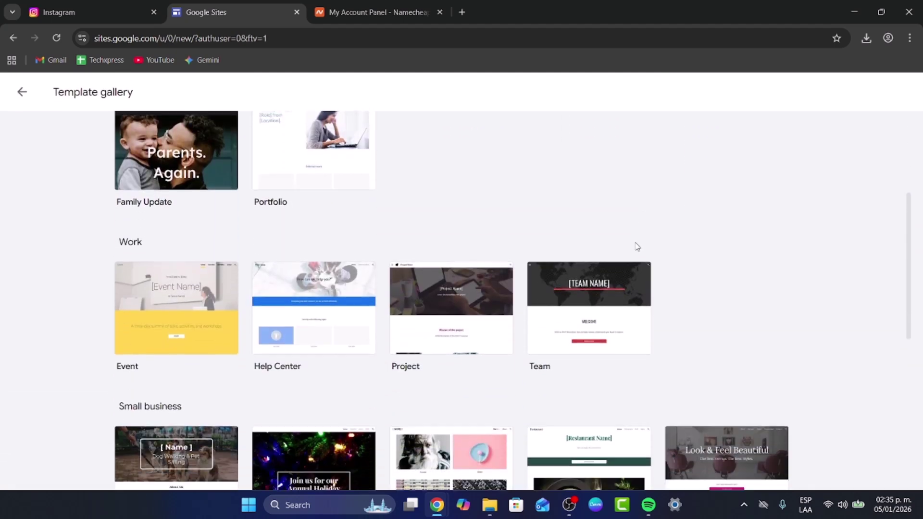
pyautogui.scroll(-4, 294, 319)
pyautogui.scroll(-4, 244, 342)
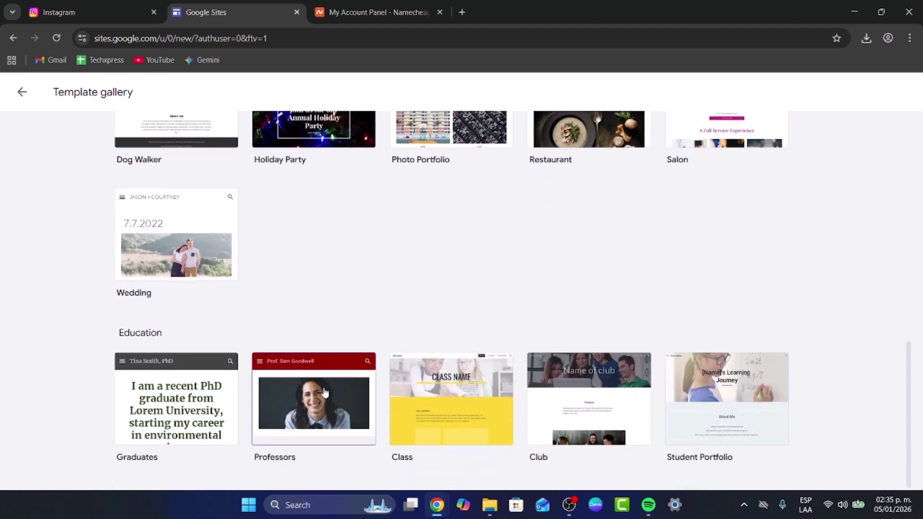
pyautogui.scroll(10, 746, 392)
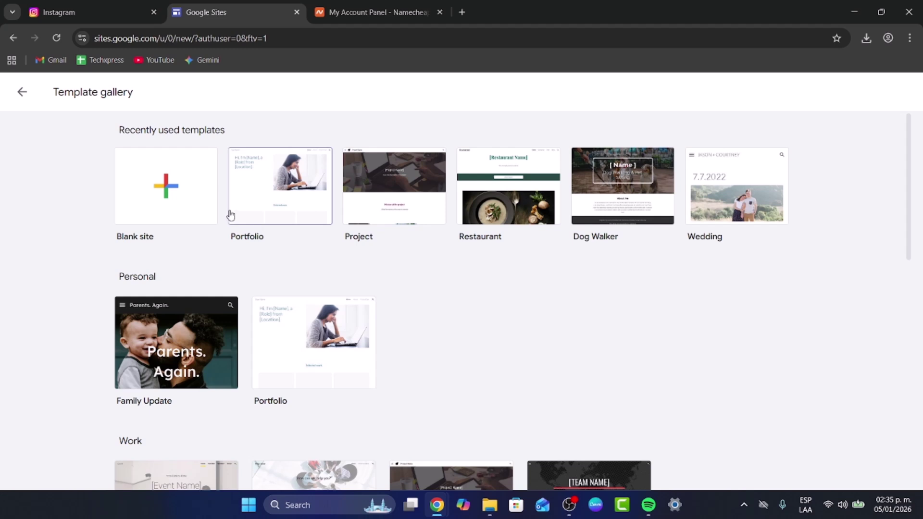
pyautogui.click(25, 94)
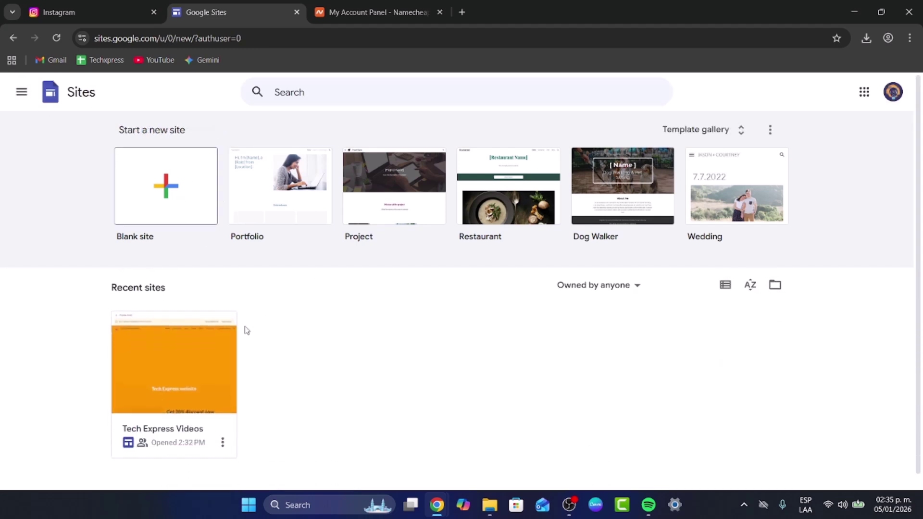
# Open the recent site Tech Express Videos for editing and look over its home page.
pyautogui.click(215, 377)
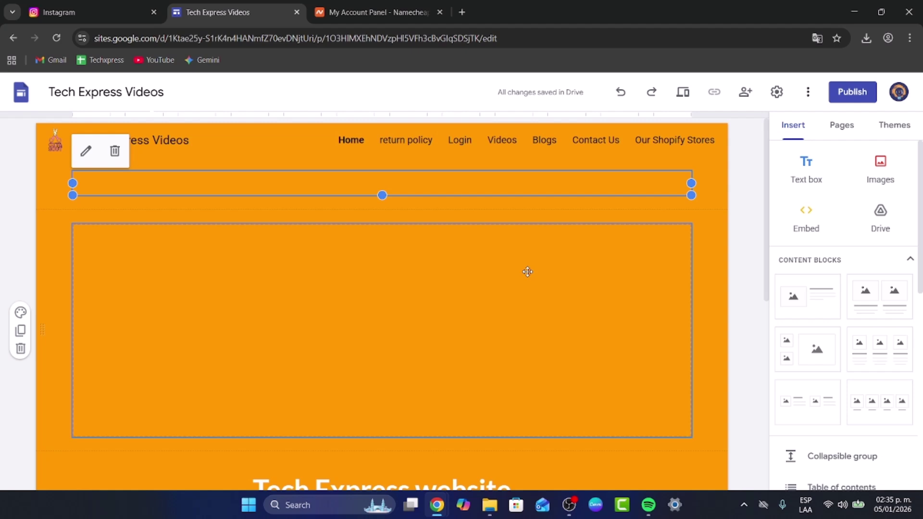
pyautogui.scroll(-7, 472, 357)
pyautogui.scroll(6, 474, 355)
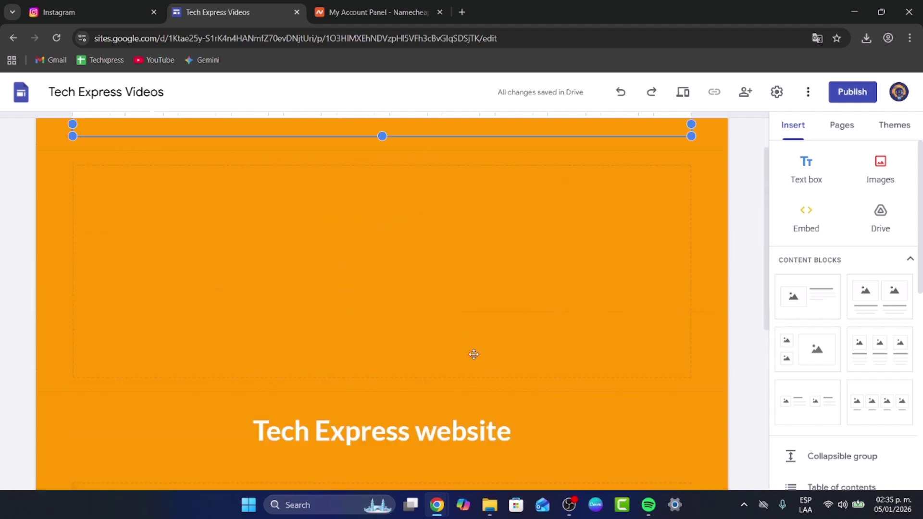
pyautogui.scroll(1, 473, 354)
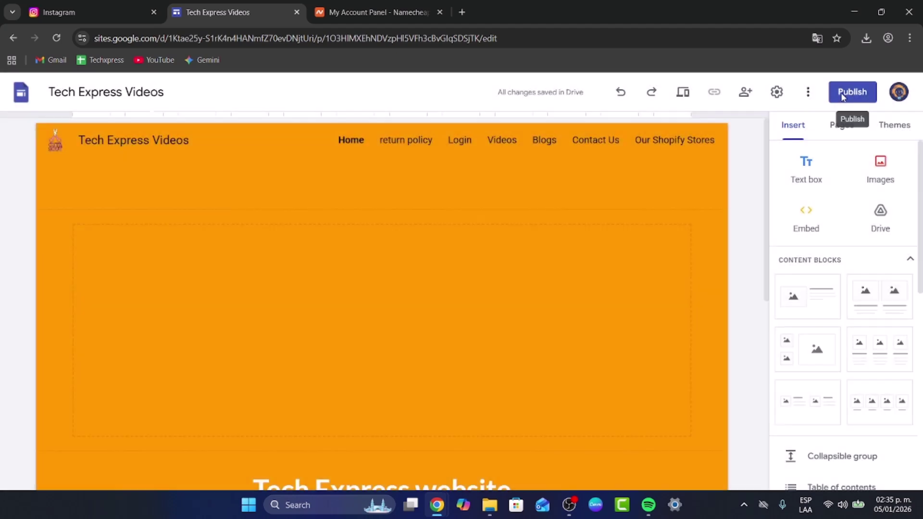
# Publish the site to the web with the address techexpressltd and view the live home page without the translation prompt.
pyautogui.click(842, 94)
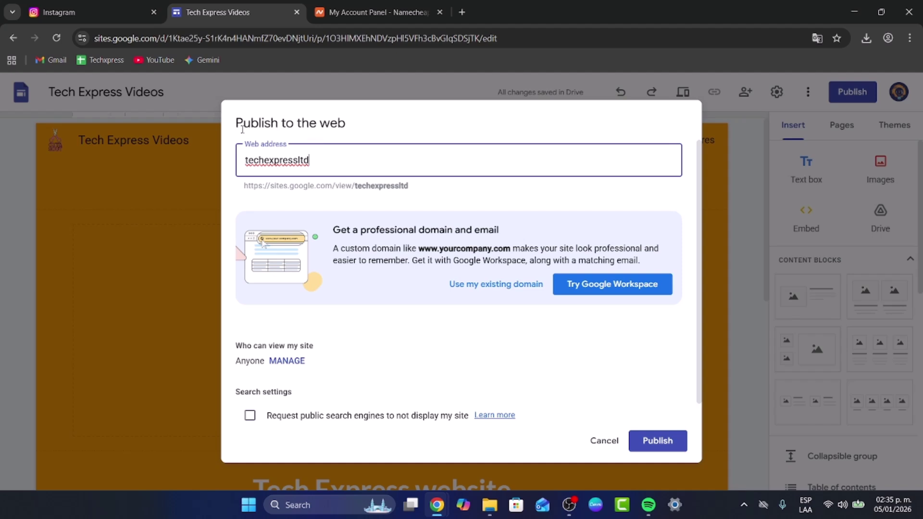
pyautogui.moveTo(242, 130); pyautogui.dragTo(367, 154)
pyautogui.click(367, 155)
pyautogui.moveTo(273, 187); pyautogui.dragTo(416, 194)
pyautogui.click(396, 188)
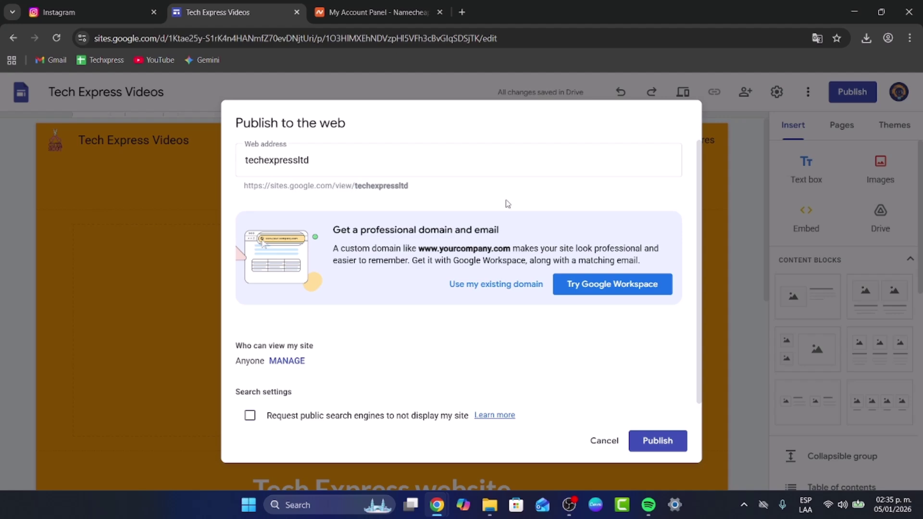
pyautogui.click(662, 439)
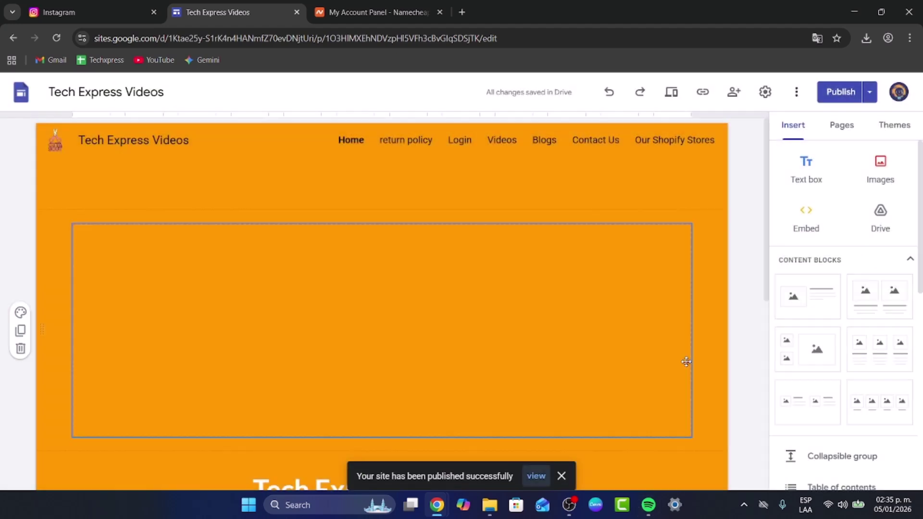
pyautogui.click(536, 476)
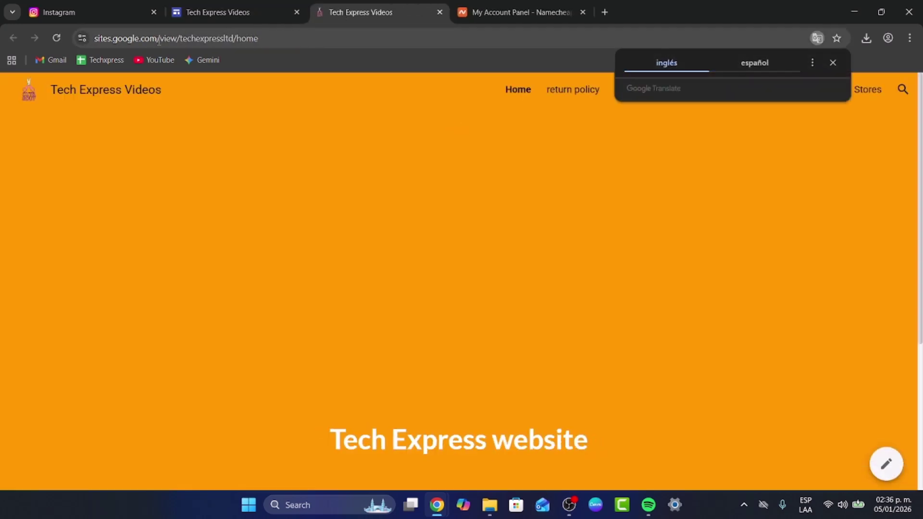
pyautogui.click(832, 63)
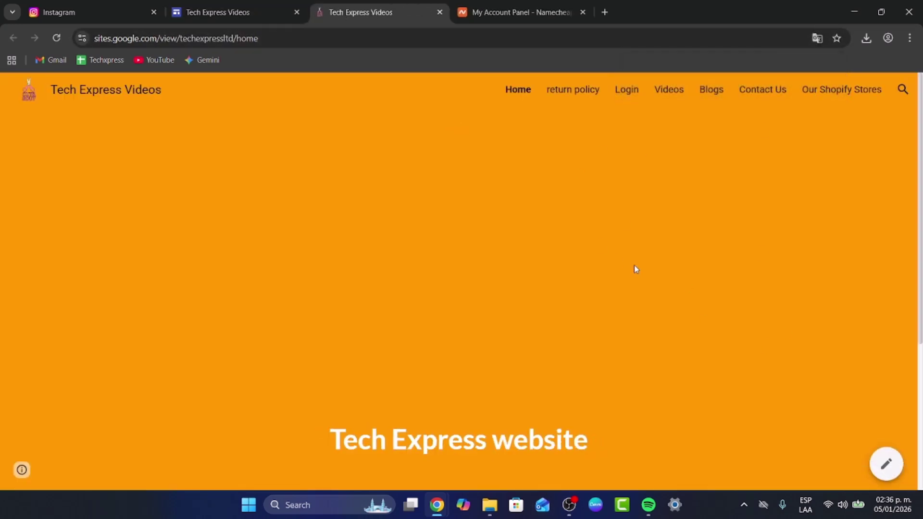
# Switch to the Namecheap dashboard and copy the domain name smarton.online from the recently active domains.
pyautogui.click(510, 5)
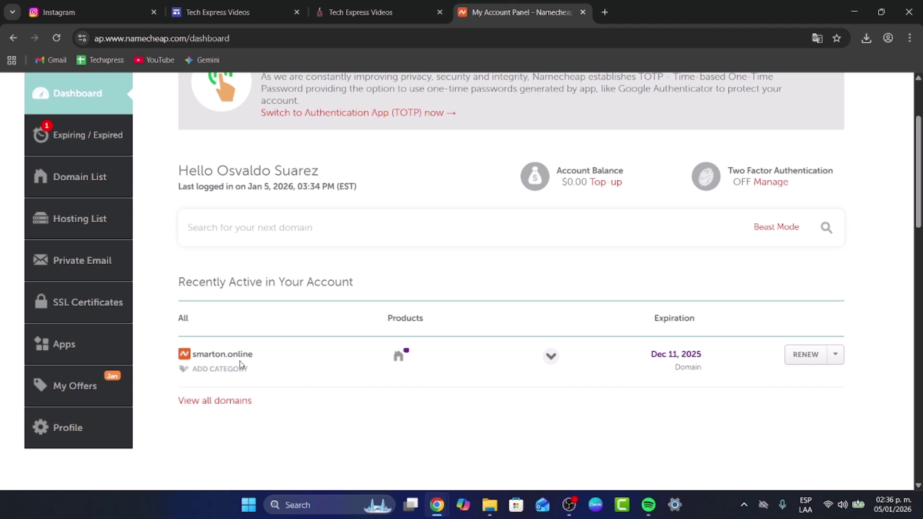
pyautogui.moveTo(193, 354); pyautogui.dragTo(253, 356)
pyautogui.hotkey('ctrl', 'c')
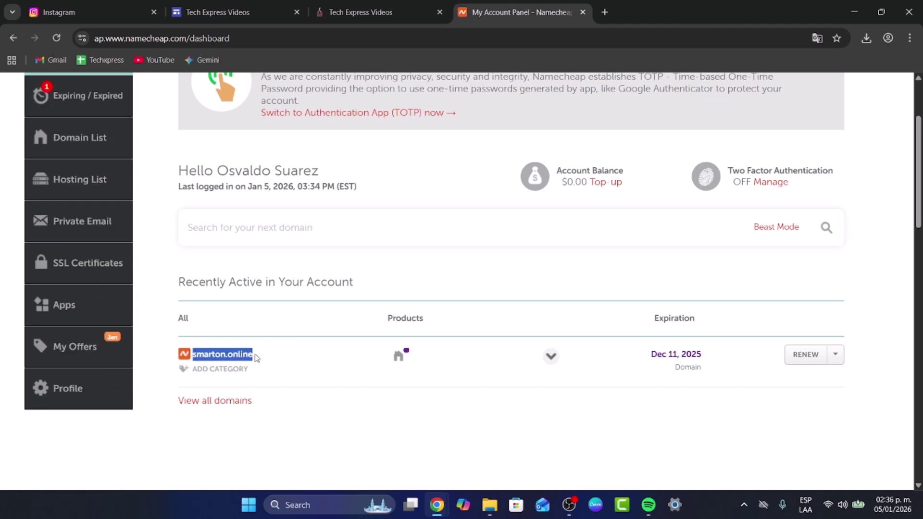
pyautogui.scroll(3, 262, 424)
pyautogui.scroll(-1, 262, 424)
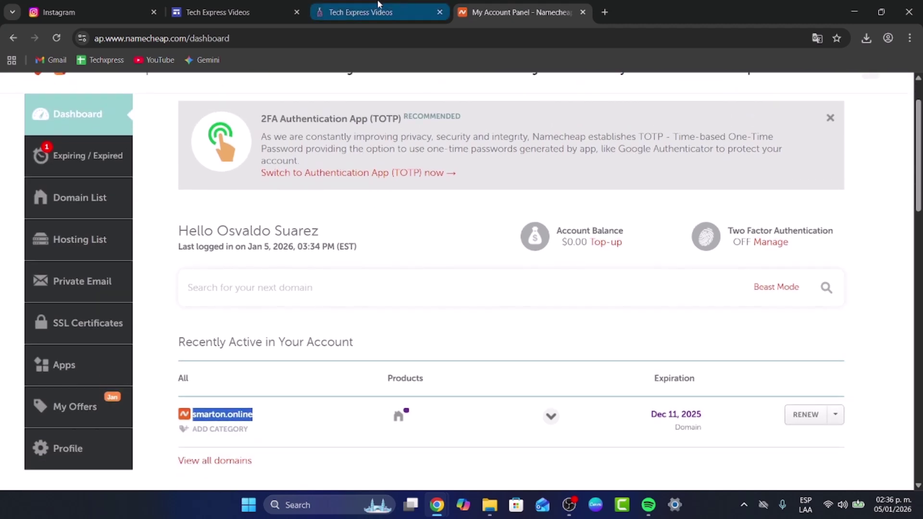
pyautogui.click(379, 6)
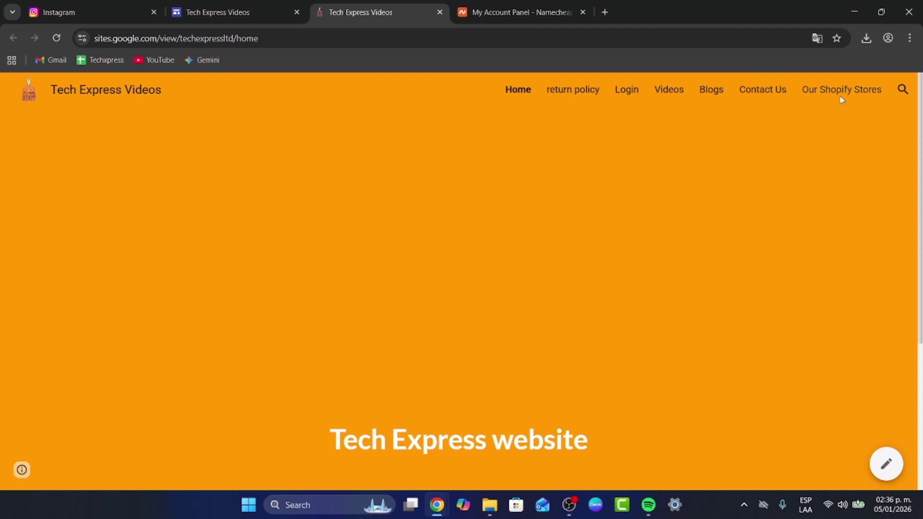
pyautogui.click(256, 6)
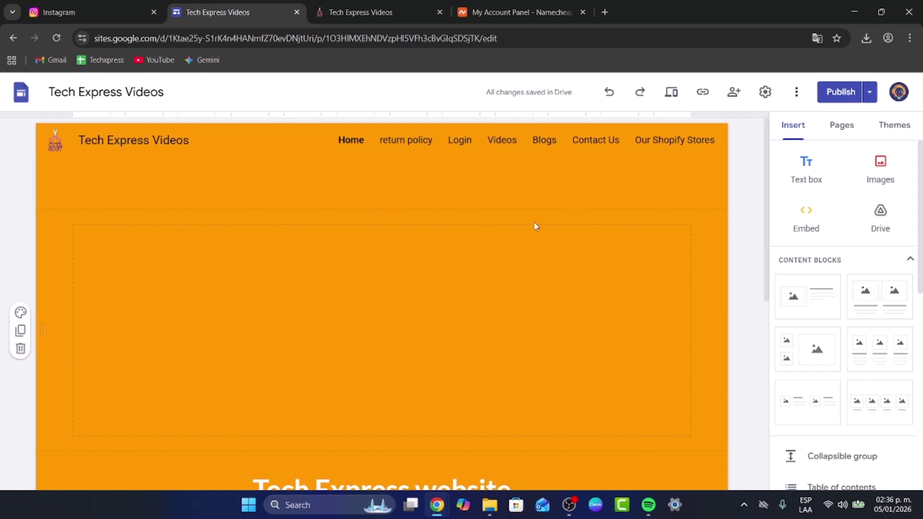
pyautogui.click(376, 6)
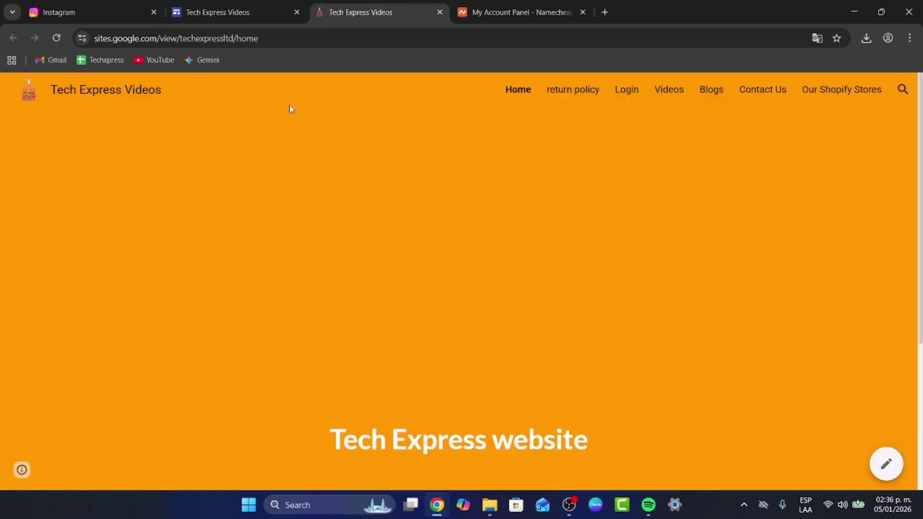
# In the Google Sites editor, start connecting a custom domain in the site settings and enter smarton.online after the www prefix.
pyautogui.click(283, 12)
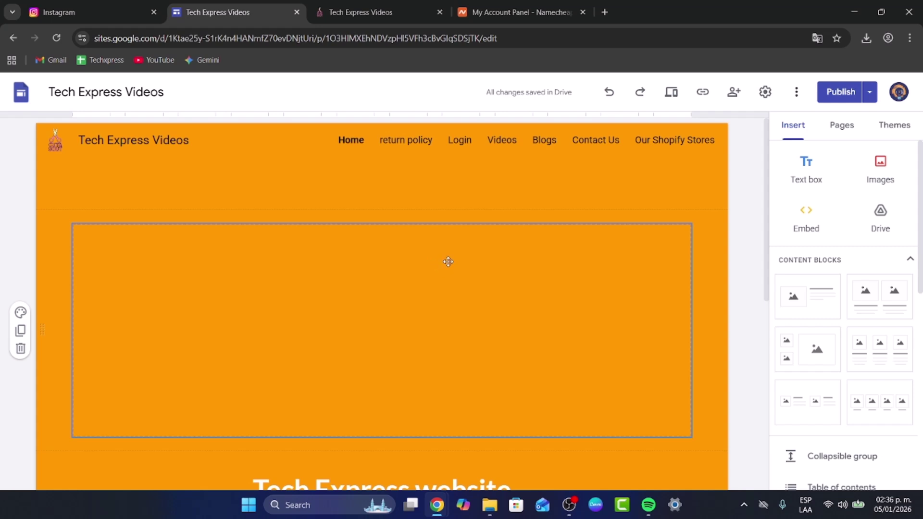
pyautogui.click(765, 91)
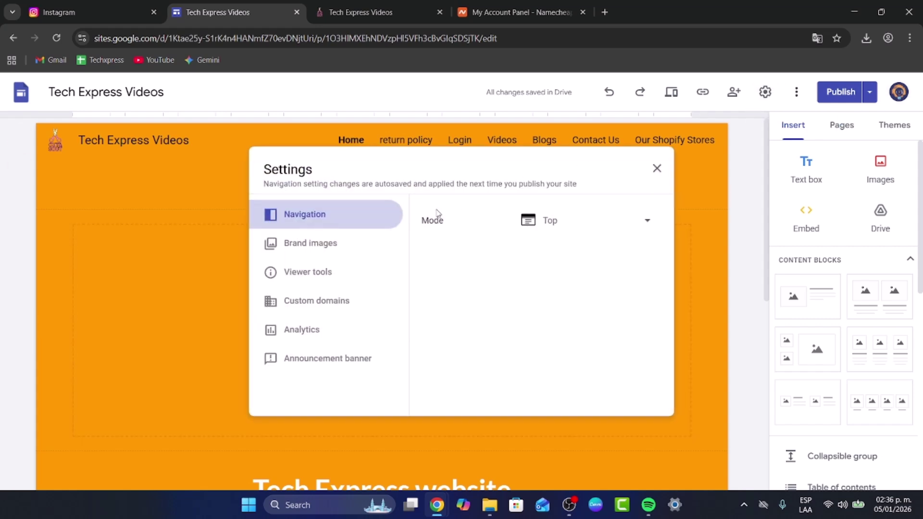
pyautogui.click(316, 301)
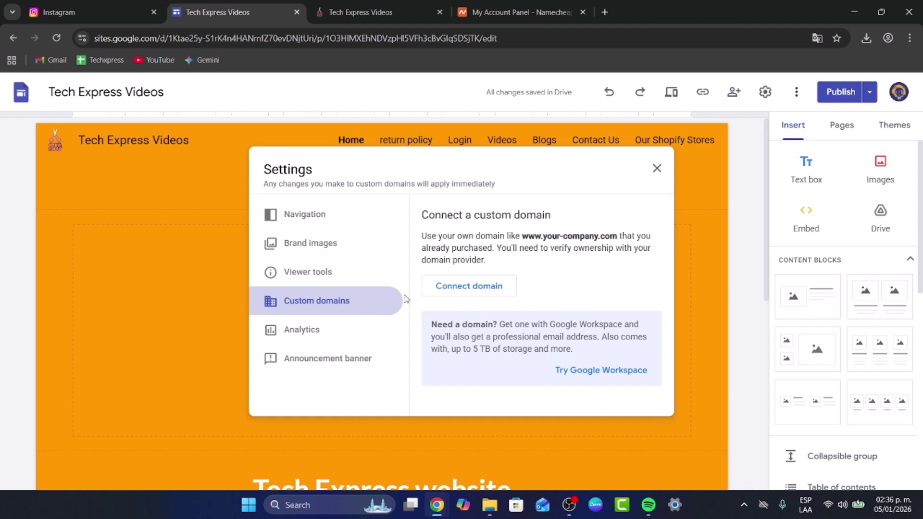
pyautogui.click(465, 292)
pyautogui.click(447, 250)
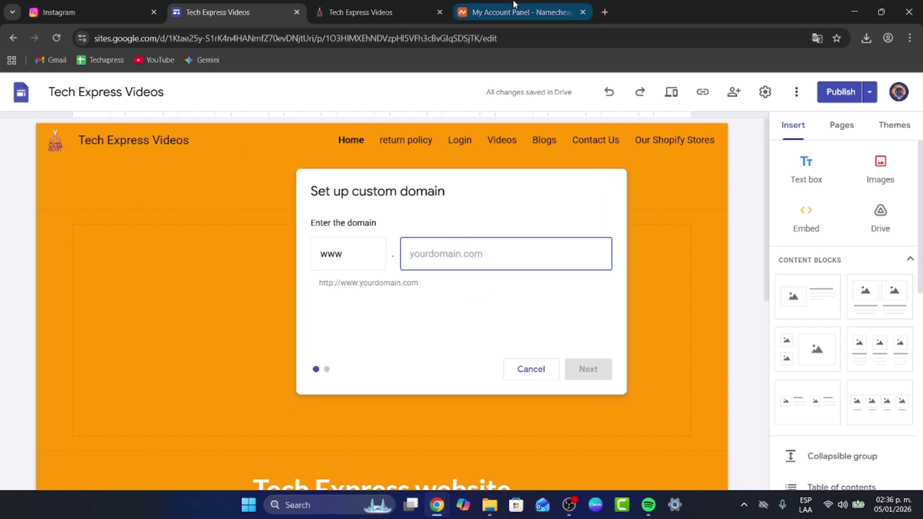
pyautogui.click(532, 4)
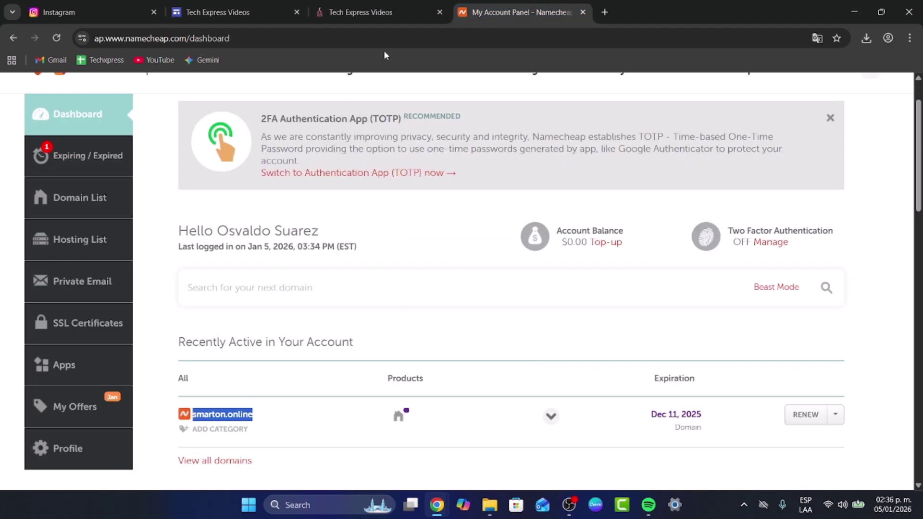
pyautogui.click(365, 12)
pyautogui.click(250, 11)
pyautogui.hotkey('ctrl', 'v')
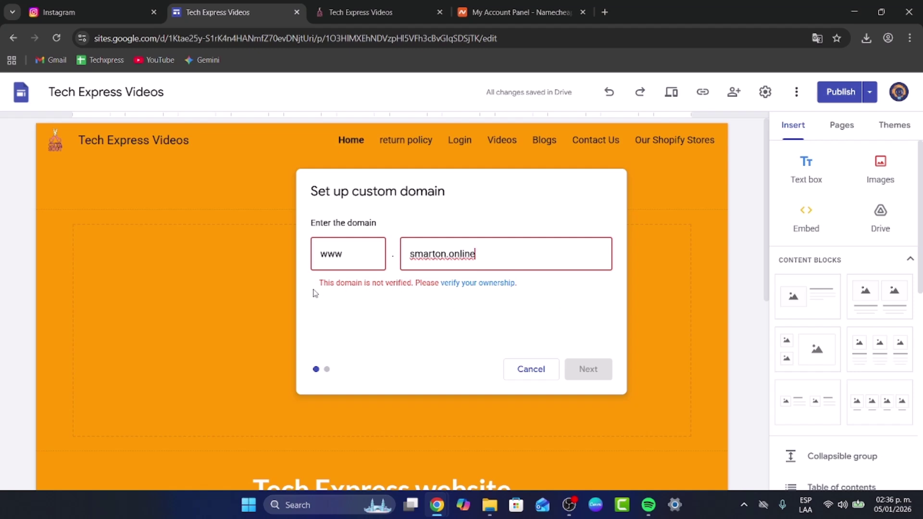
pyautogui.moveTo(316, 284); pyautogui.dragTo(408, 284)
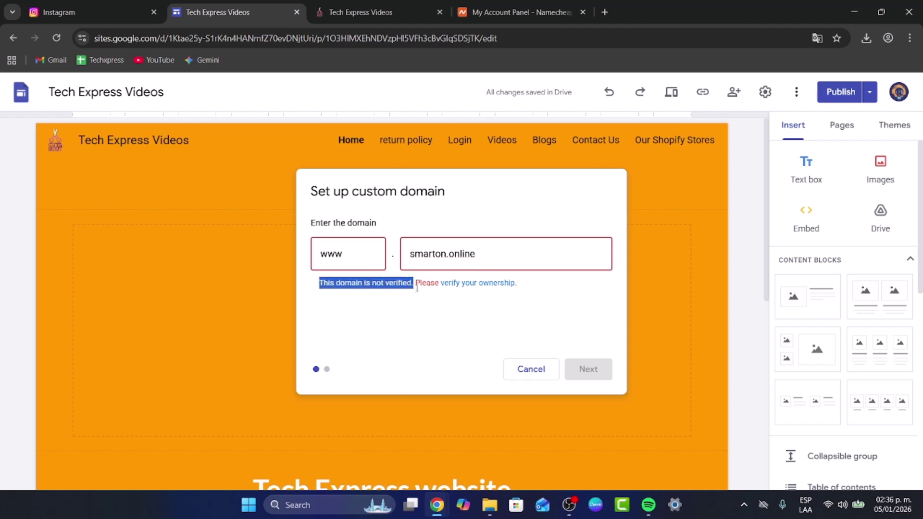
pyautogui.click(486, 283)
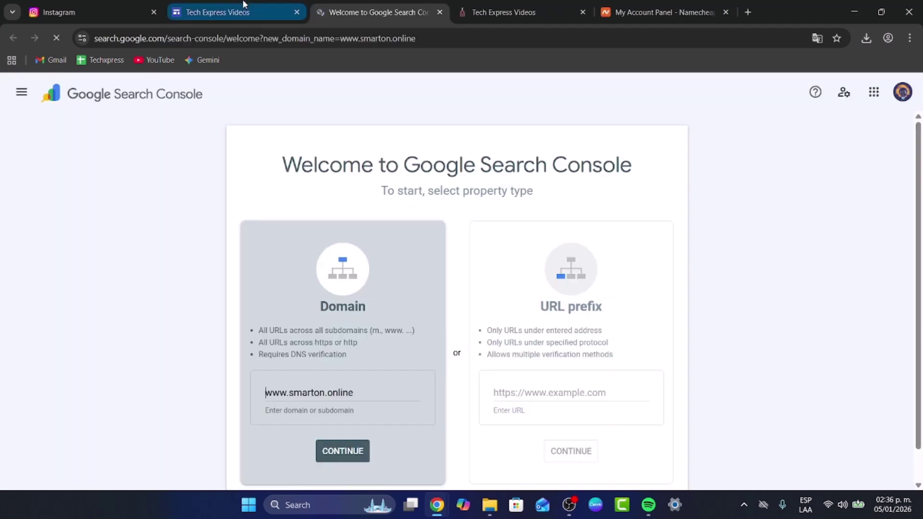
pyautogui.click(244, 6)
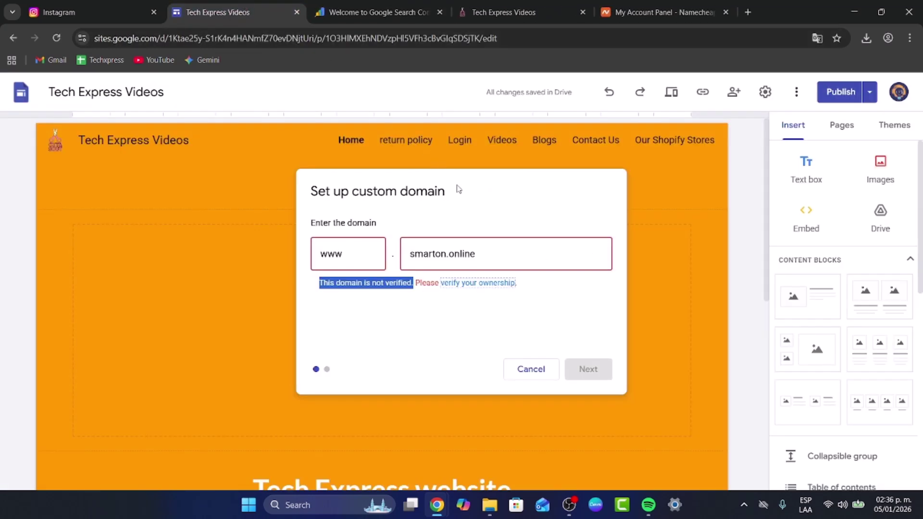
pyautogui.click(486, 287)
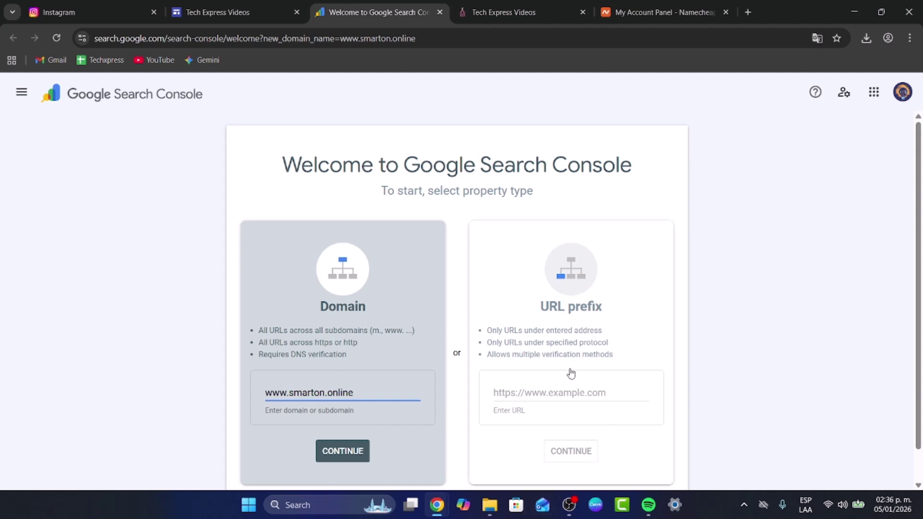
pyautogui.click(352, 454)
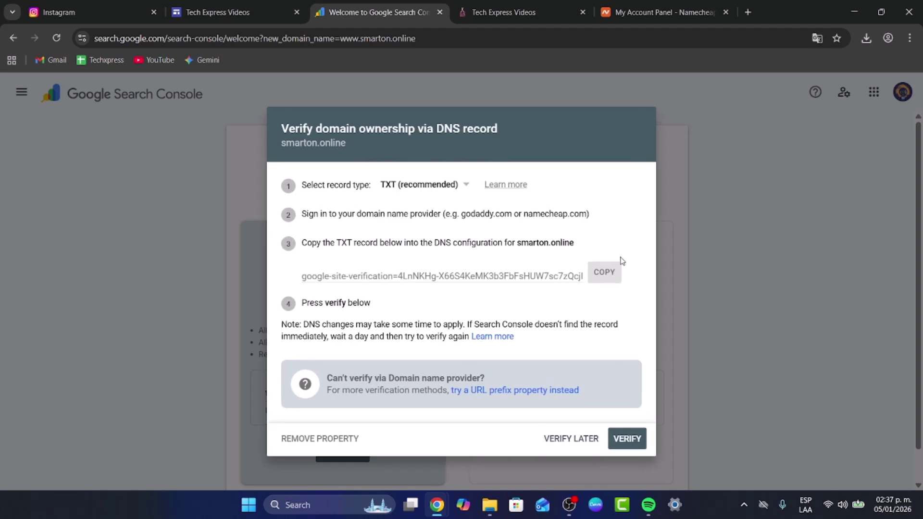
pyautogui.click(606, 272)
# Switch to Namecheap and open the advanced DNS host records of smarton.online.
pyautogui.click(671, 6)
pyautogui.scroll(-1, 453, 370)
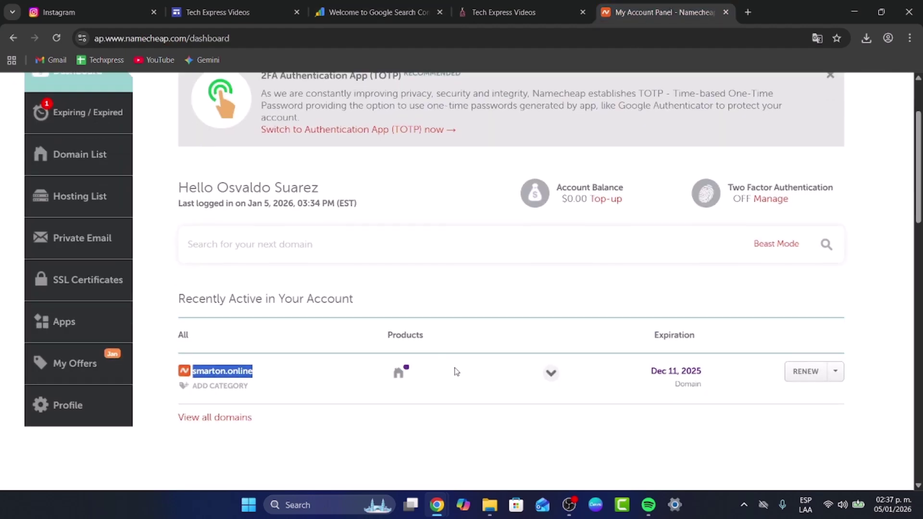
pyautogui.click(835, 354)
pyautogui.click(835, 380)
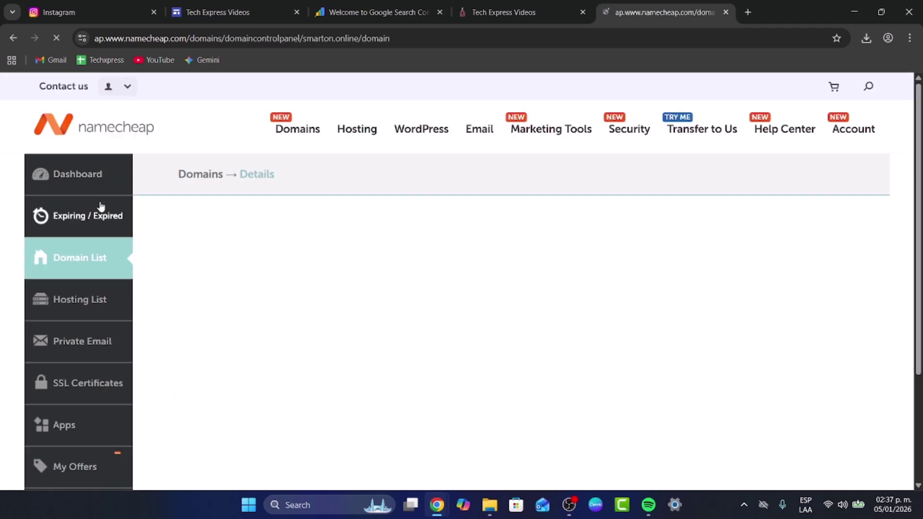
pyautogui.scroll(-3, 668, 193)
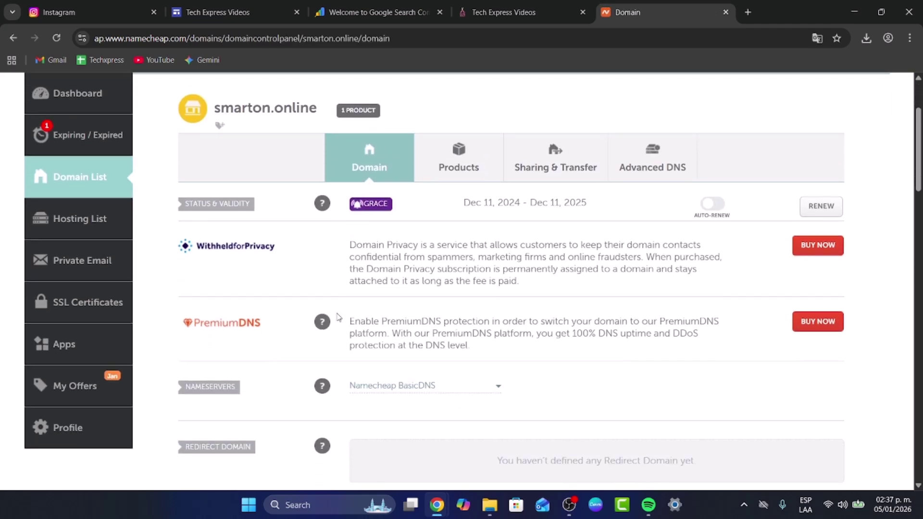
pyautogui.click(673, 114)
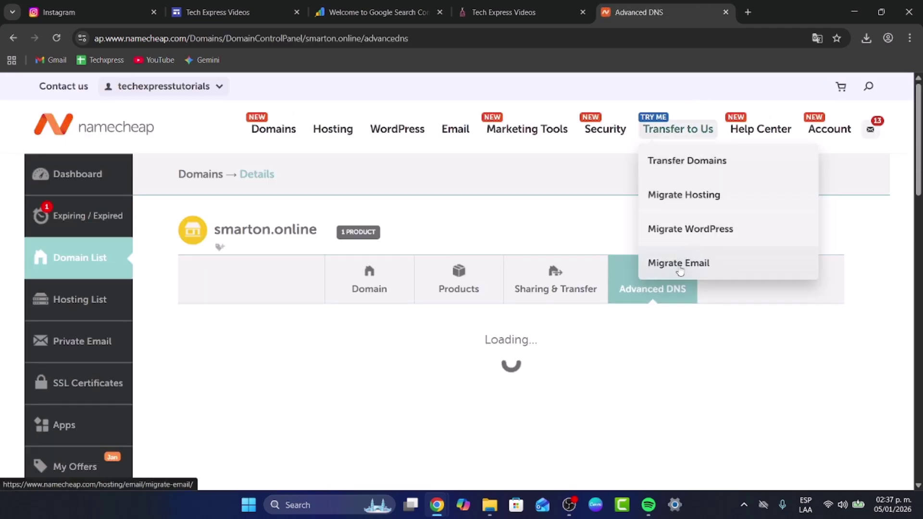
pyautogui.scroll(-2, 663, 305)
pyautogui.scroll(-2, 663, 306)
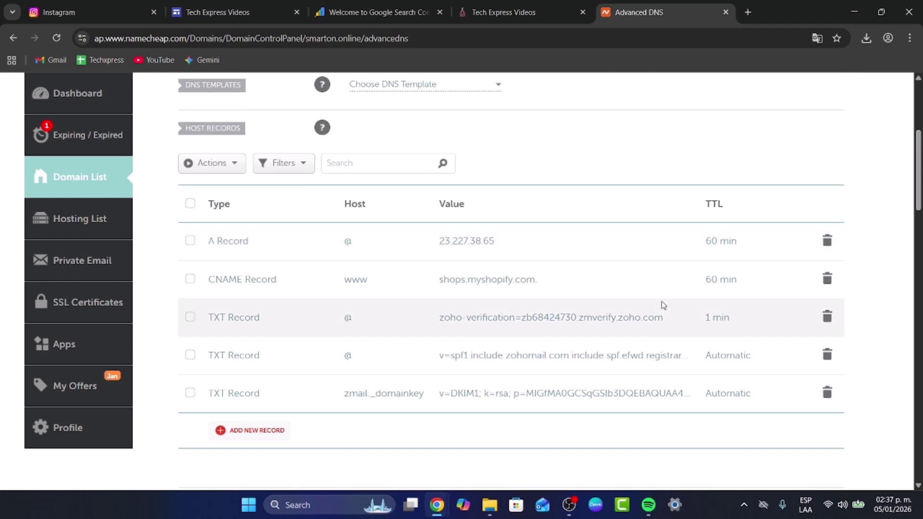
# Delete all existing host records of smarton.online: the A record, the www CNAME record and the three TXT records.
pyautogui.click(827, 240)
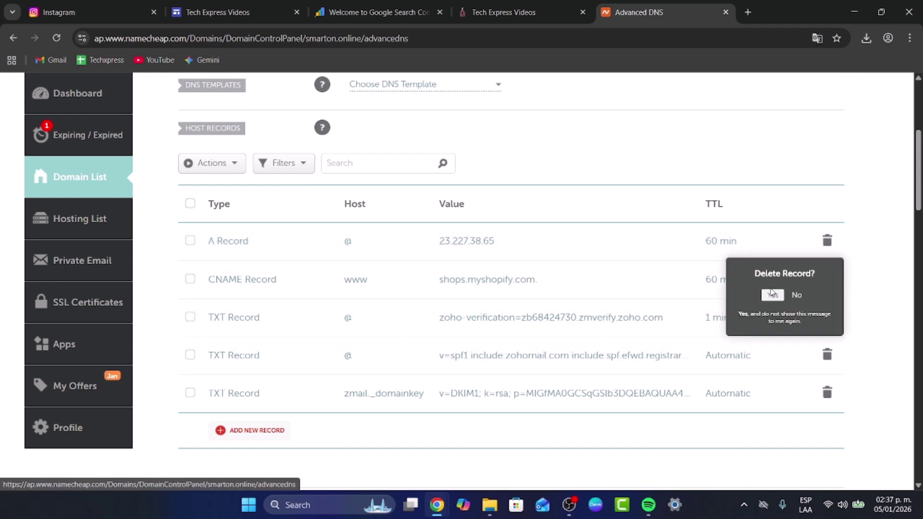
pyautogui.click(770, 294)
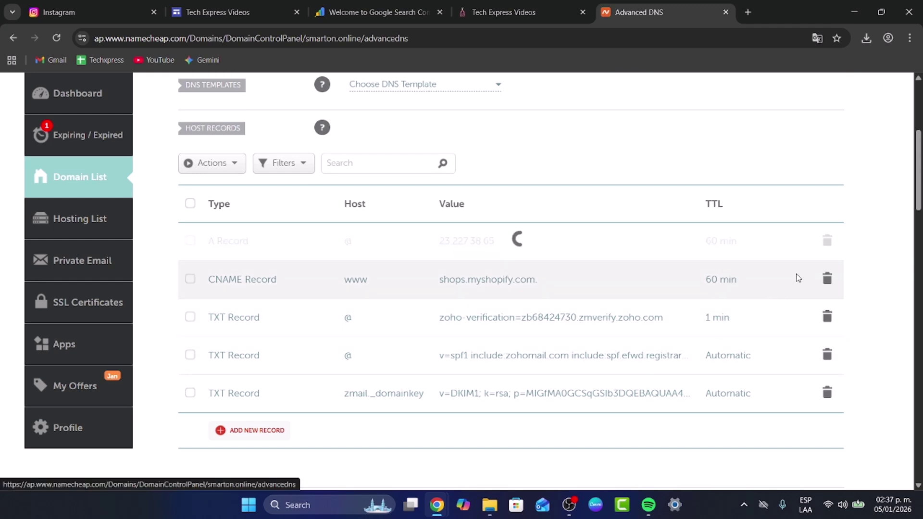
pyautogui.click(826, 240)
pyautogui.click(770, 294)
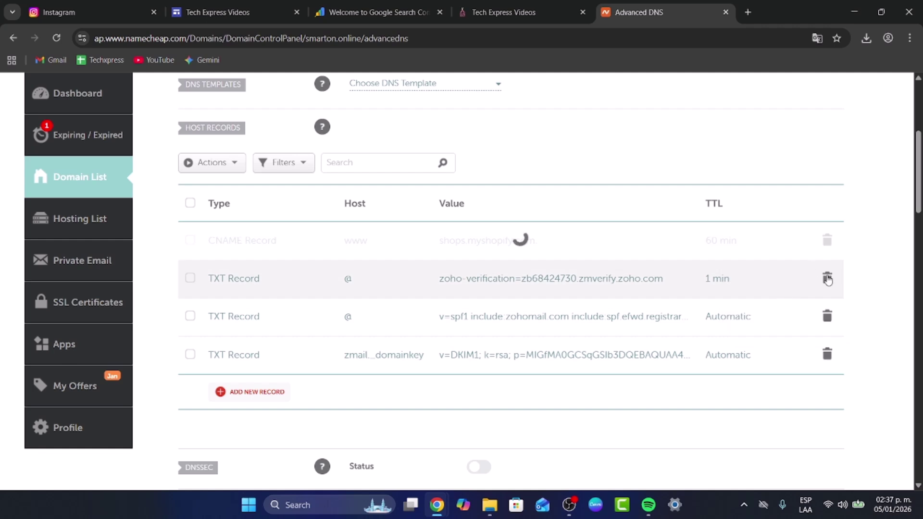
pyautogui.click(826, 240)
pyautogui.click(772, 294)
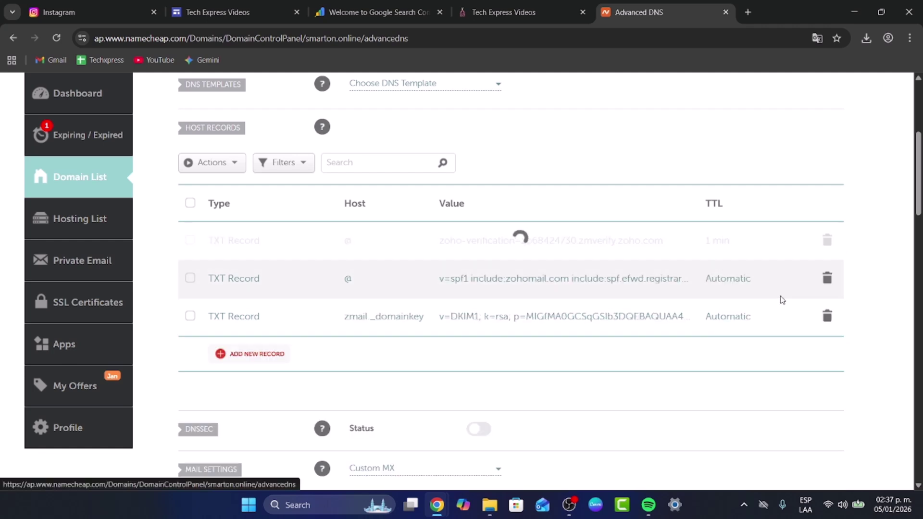
pyautogui.click(825, 242)
pyautogui.click(771, 294)
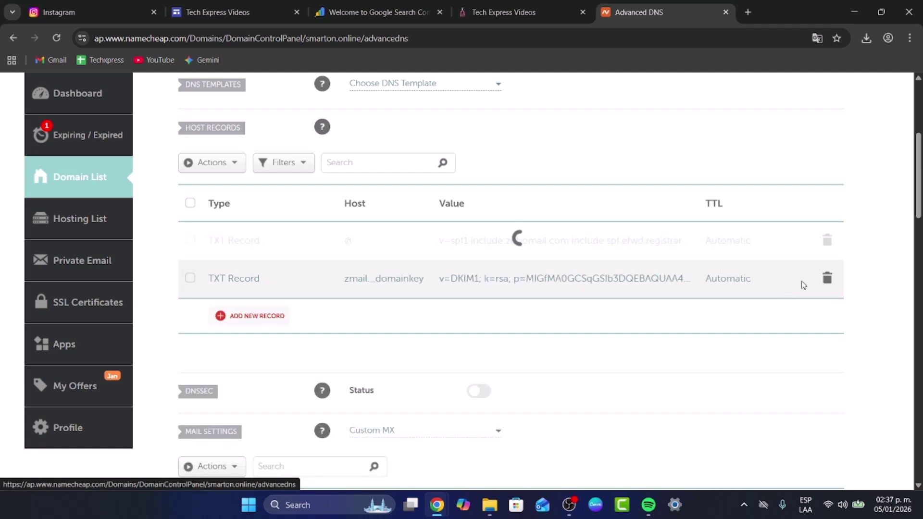
pyautogui.click(827, 240)
pyautogui.click(771, 294)
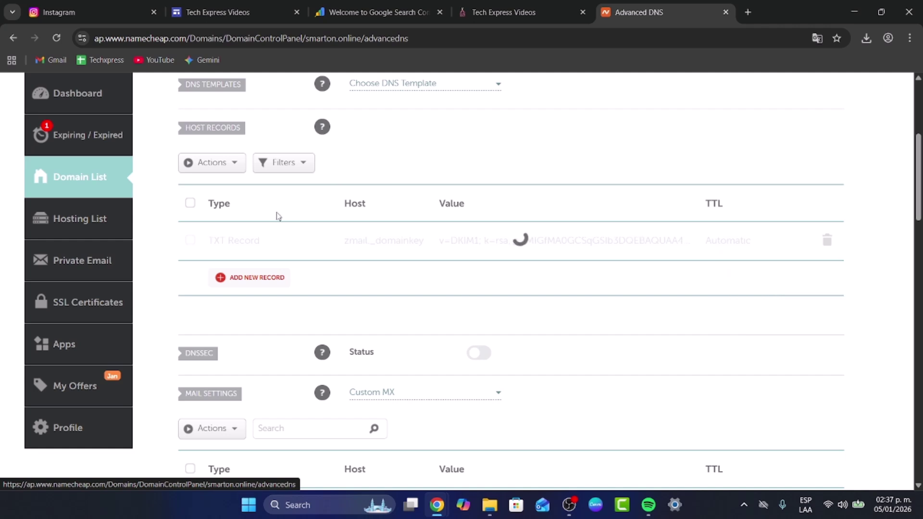
# Add a new TXT host record and paste the Google site verification token as its value.
pyautogui.click(250, 273)
pyautogui.scroll(-3, 268, 308)
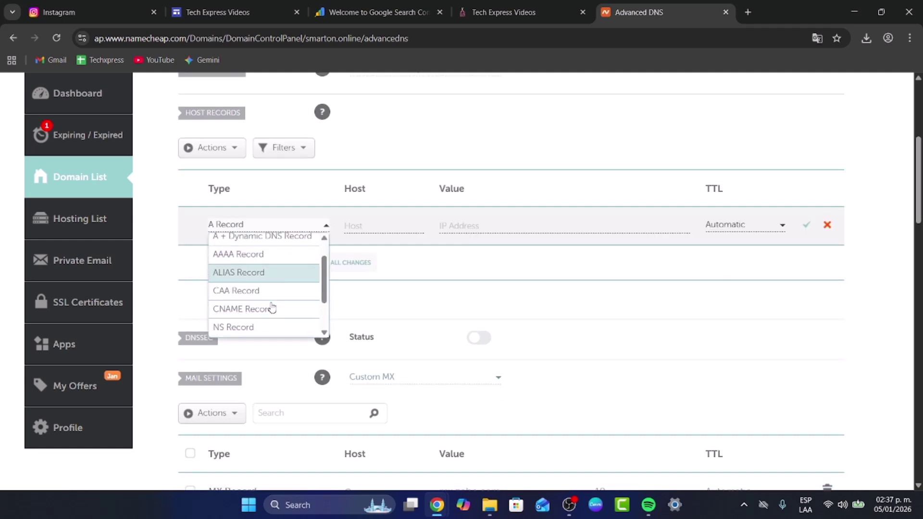
pyautogui.click(250, 310)
pyautogui.click(443, 225)
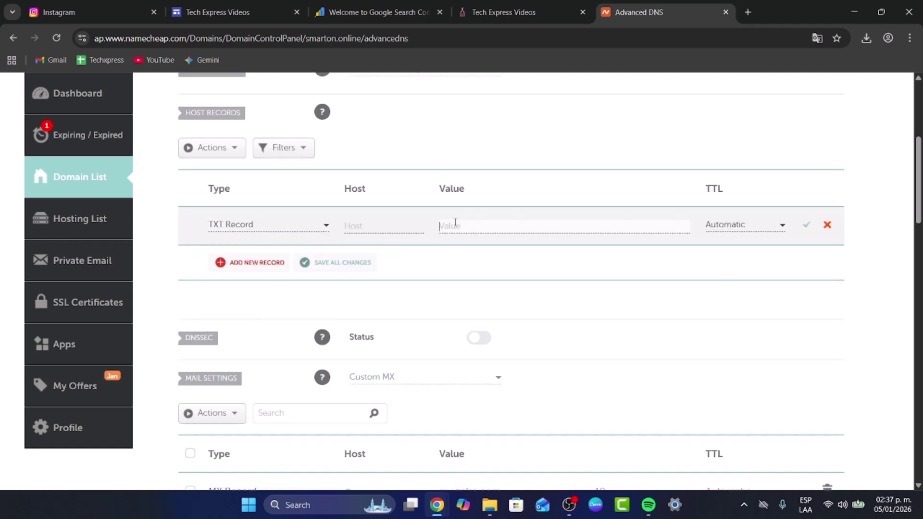
pyautogui.hotkey('ctrl', 'v')
# Switch to Google Search Console and try to verify ownership of smarton.online via the DNS record.
pyautogui.click(508, 5)
pyautogui.click(399, 5)
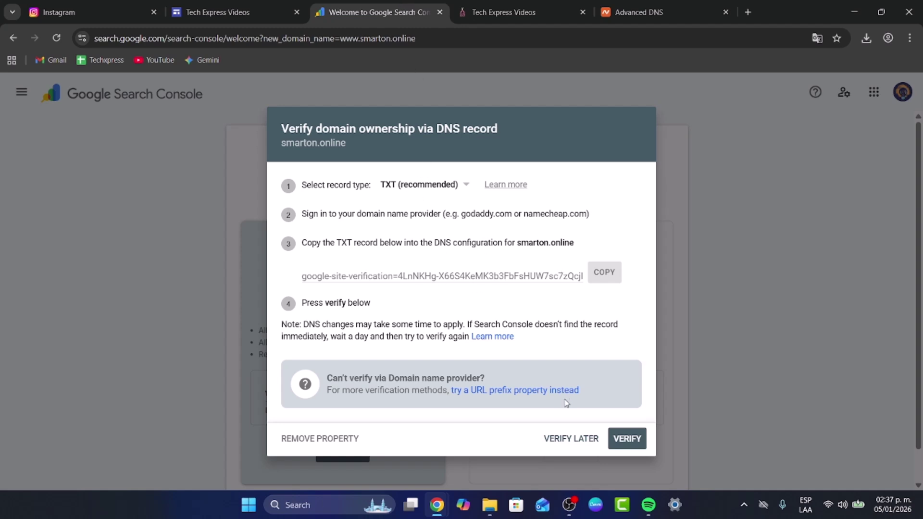
pyautogui.click(618, 439)
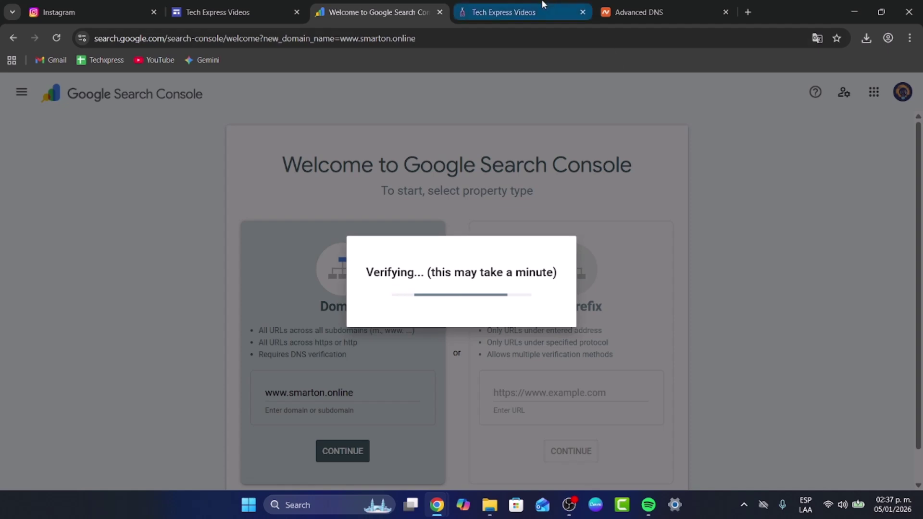
# Switch back to Namecheap, set the new TXT record's host to @ and save the record.
pyautogui.click(644, 12)
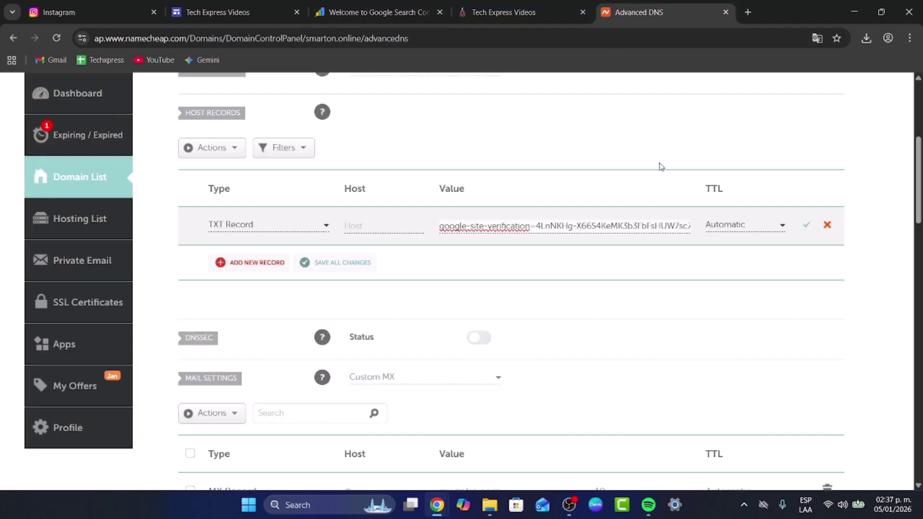
pyautogui.click(806, 226)
pyautogui.click(387, 228)
pyautogui.write('@')
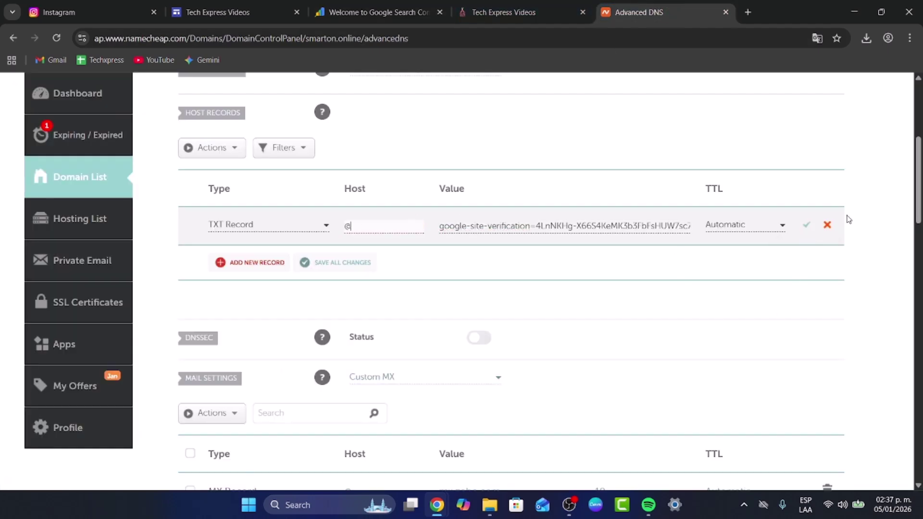
pyautogui.click(806, 226)
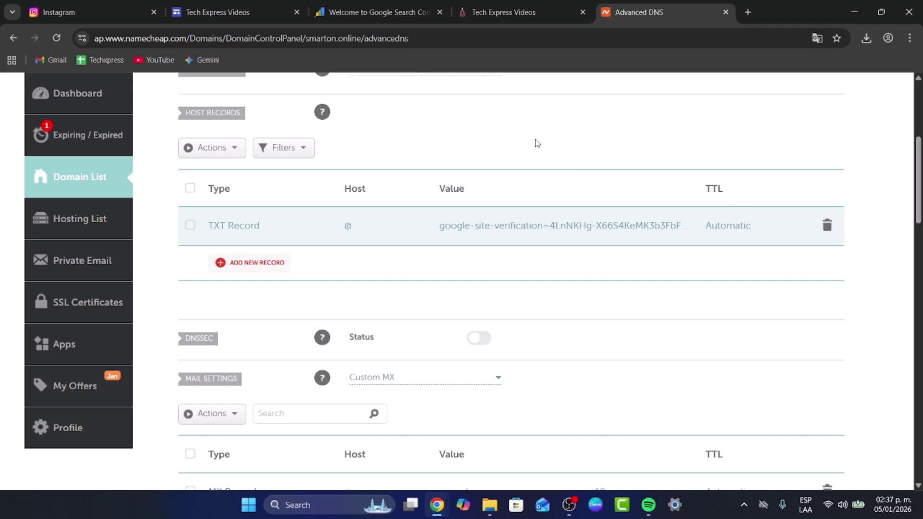
# Return to Google Search Console, retry the DNS ownership verification of smarton.online twice and close each result message.
pyautogui.click(373, 6)
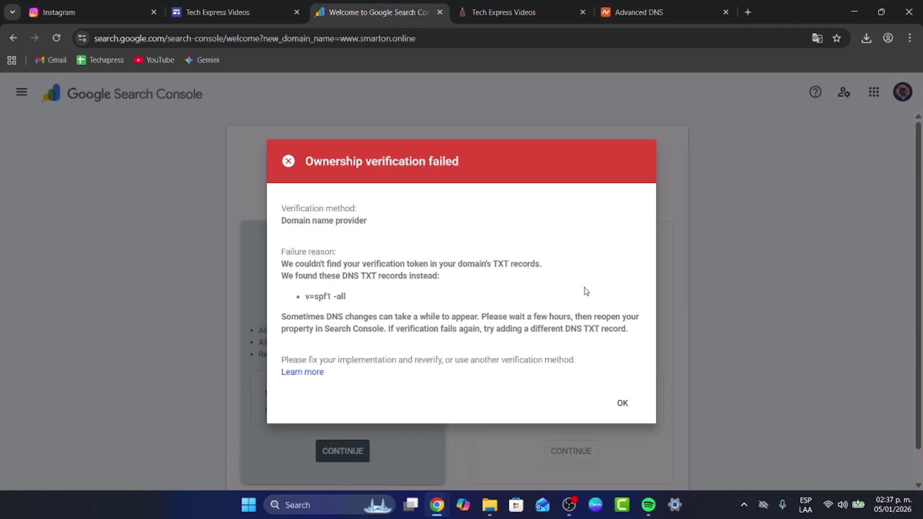
pyautogui.click(620, 404)
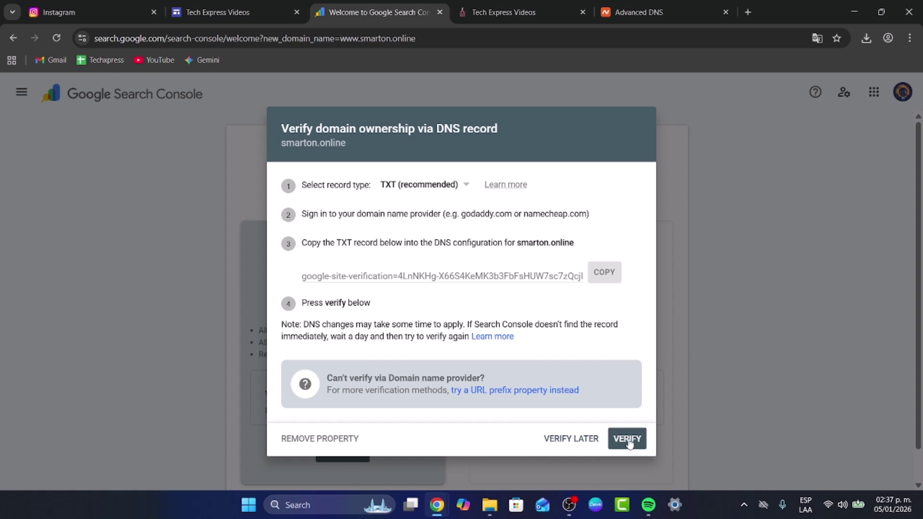
pyautogui.click(628, 440)
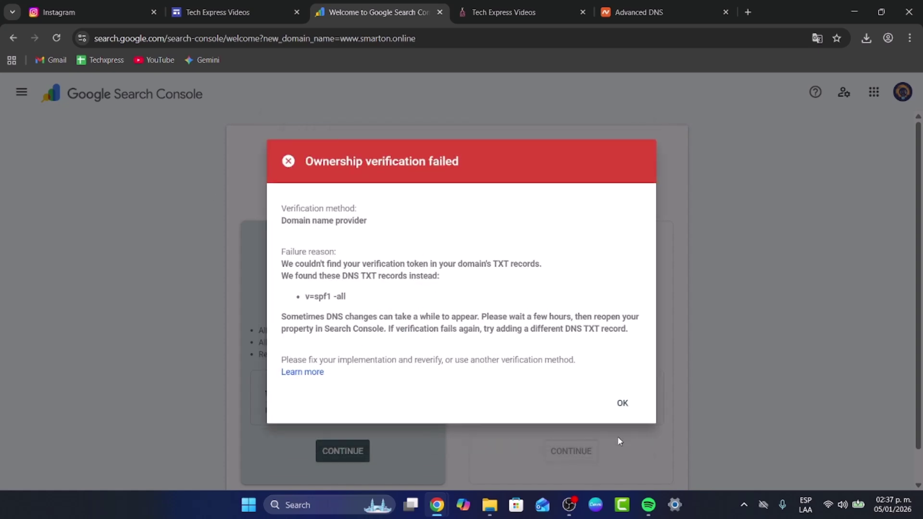
pyautogui.click(622, 402)
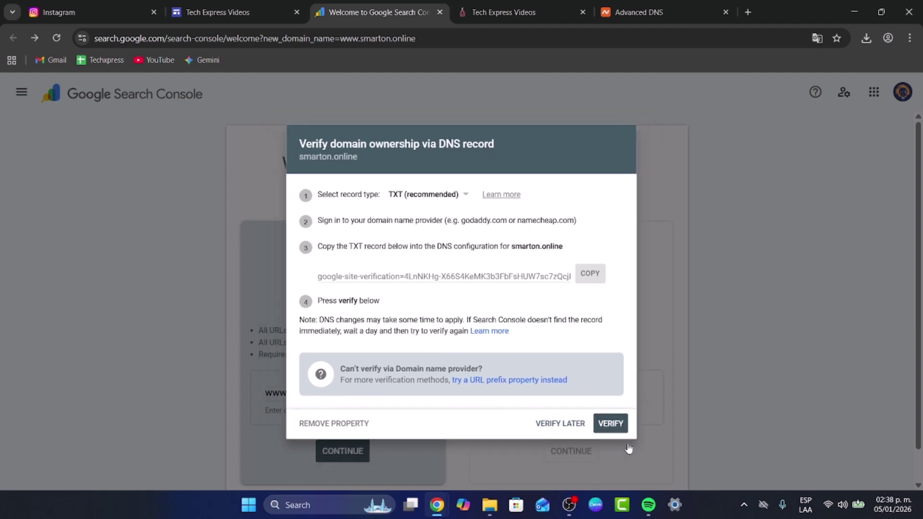
pyautogui.click(627, 445)
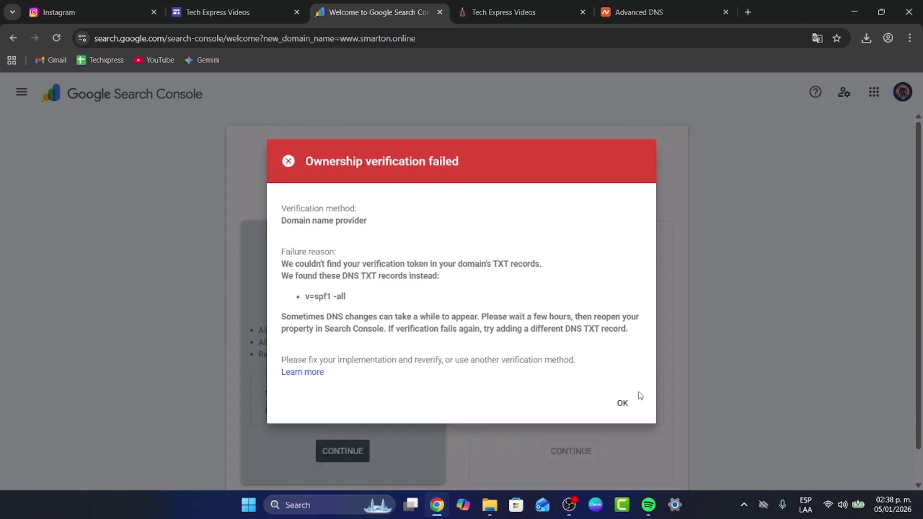
pyautogui.click(620, 404)
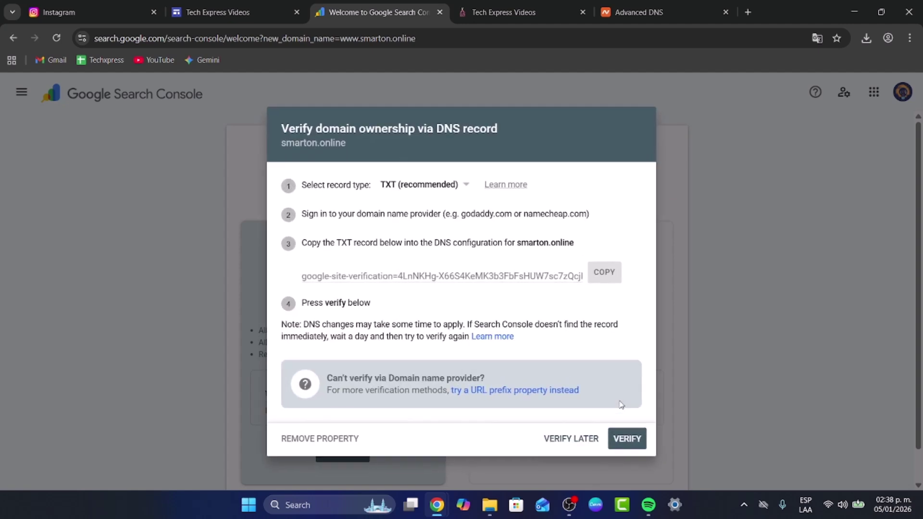
# Retry the DNS ownership verification, switch to Namecheap and open the list of expiring and expired domains.
pyautogui.click(631, 447)
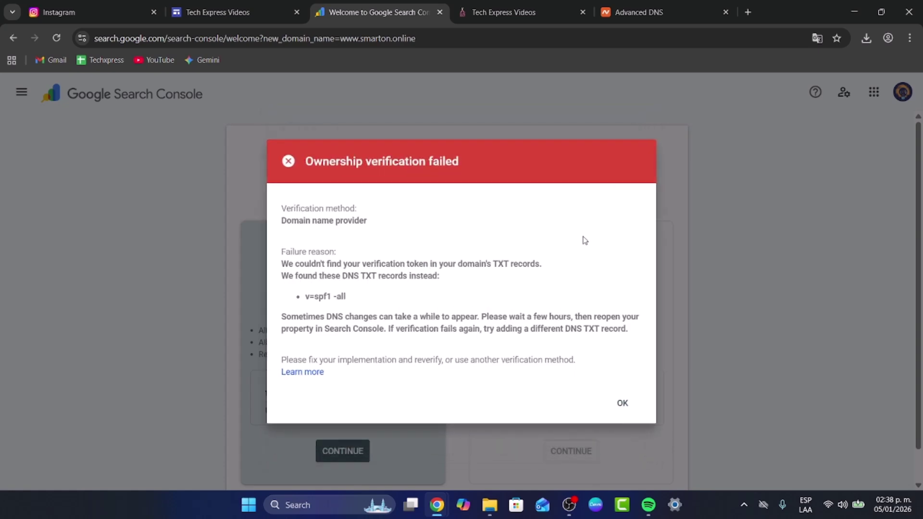
pyautogui.click(630, 13)
pyautogui.scroll(5, 399, 269)
pyautogui.scroll(1, 402, 285)
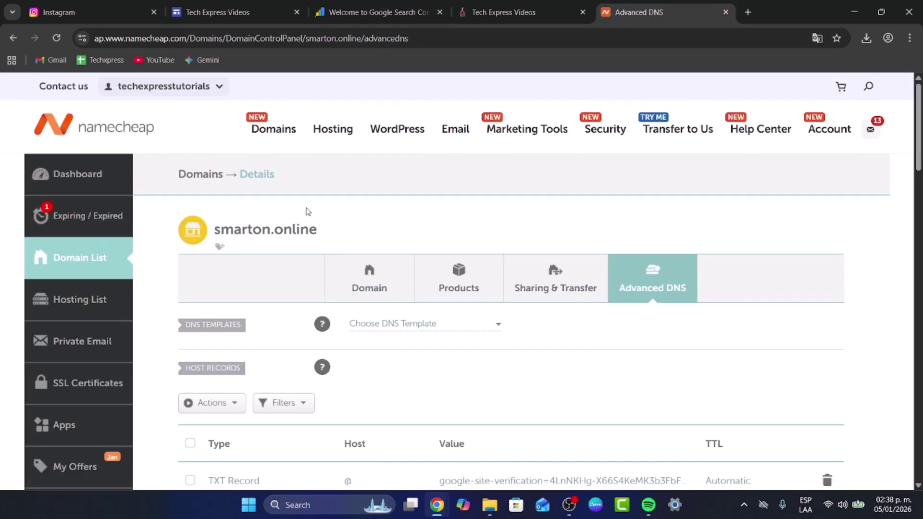
pyautogui.moveTo(216, 230); pyautogui.dragTo(372, 235)
pyautogui.click(101, 222)
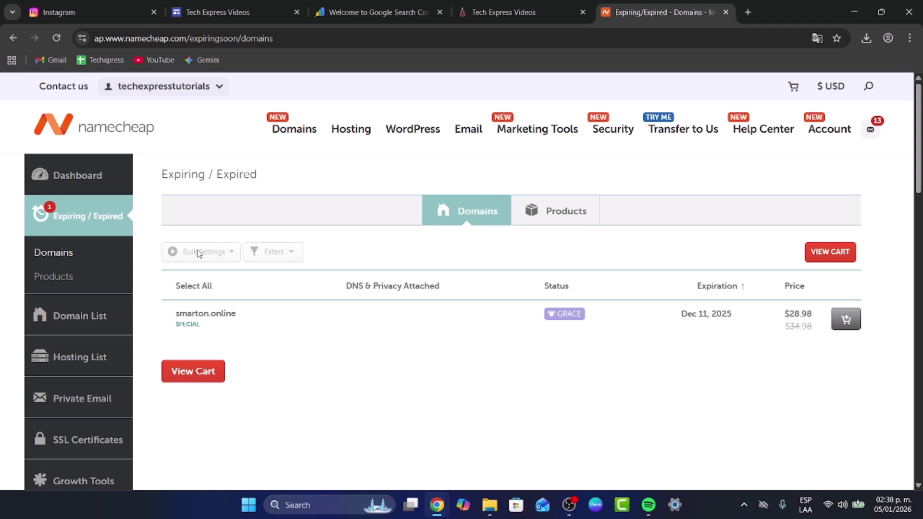
# Switch to the Google Sites custom domain setup and retype the end of smarton.online to recheck its ownership.
pyautogui.click(392, 4)
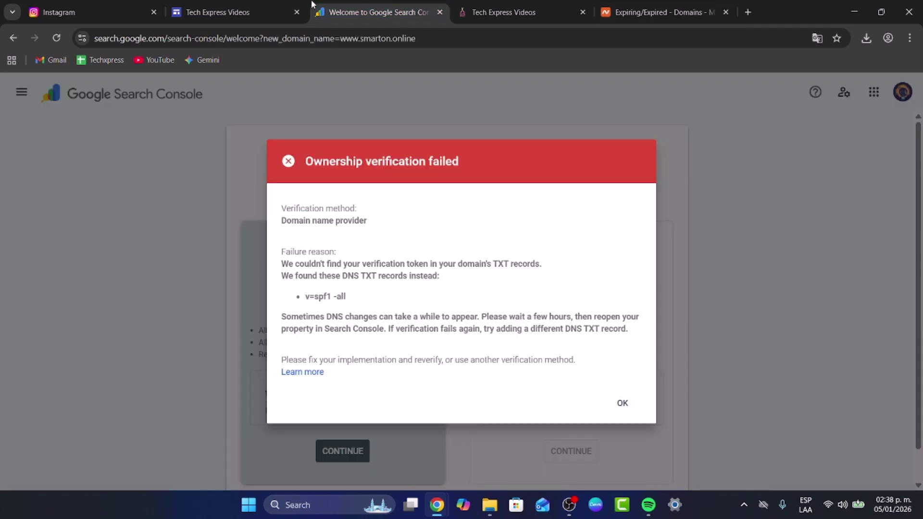
pyautogui.click(263, 4)
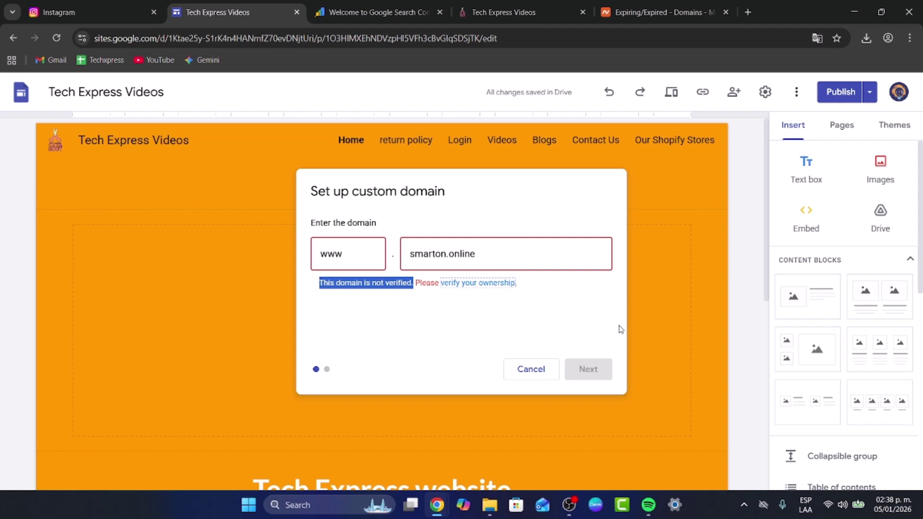
pyautogui.click(503, 253)
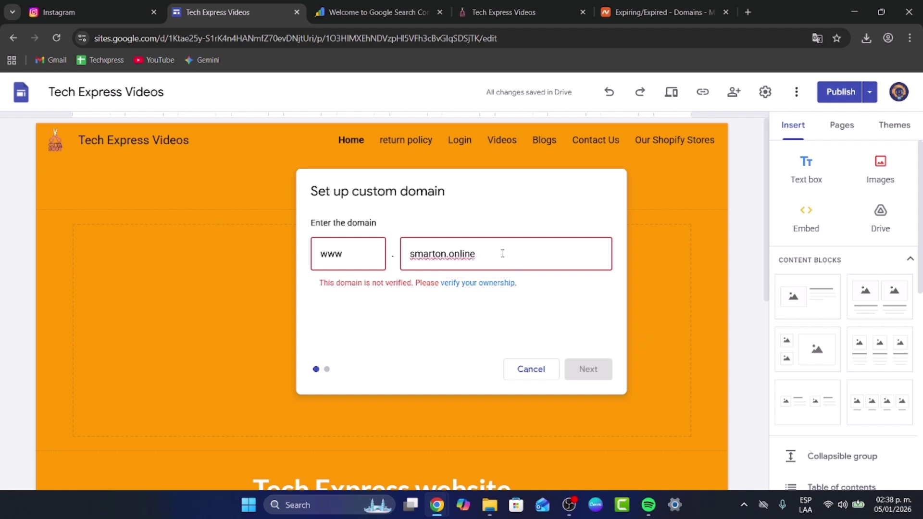
pyautogui.press('BackSpace')
pyautogui.write('e')
# Dismiss the verification result in Google Search Console, return to Google Sites and leave the editor for the sites home page.
pyautogui.click(378, 11)
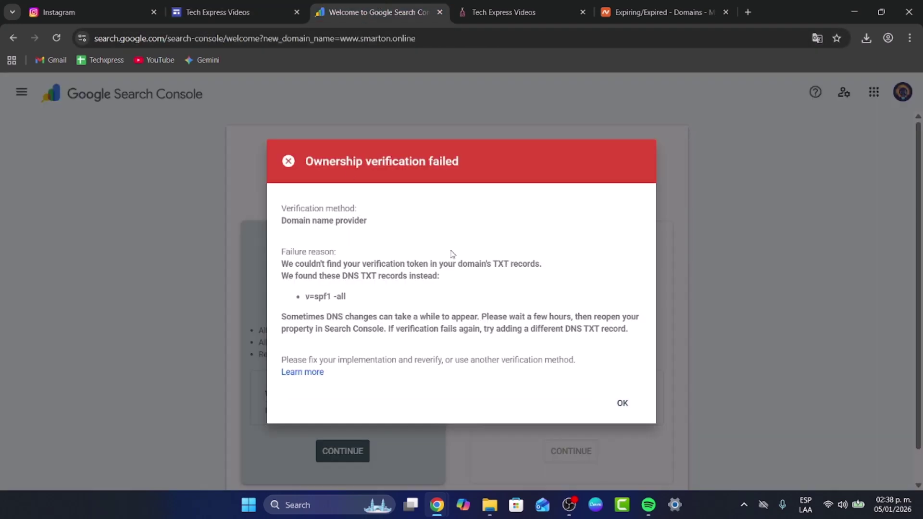
pyautogui.click(627, 409)
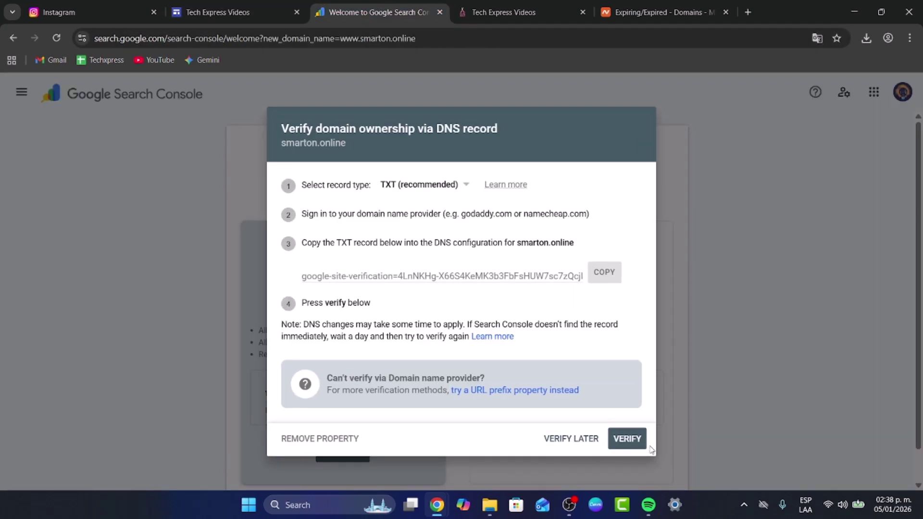
pyautogui.click(270, 10)
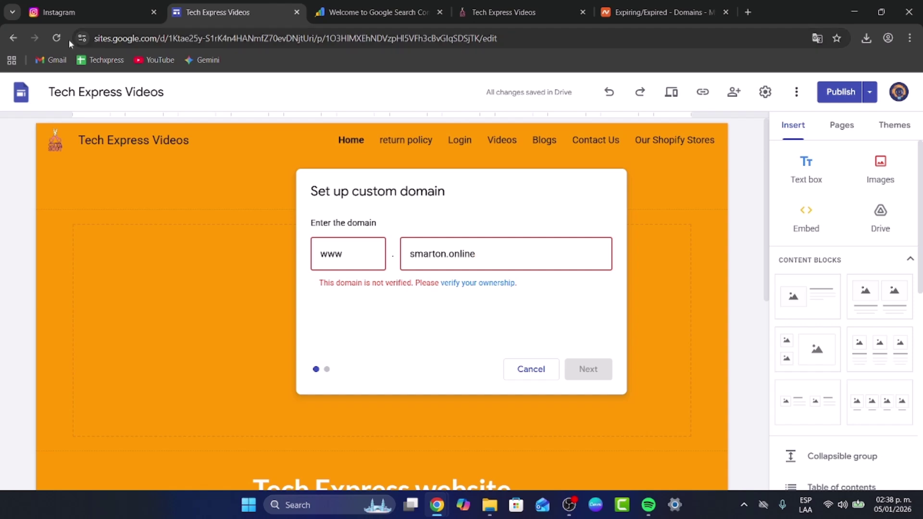
pyautogui.click(21, 97)
pyautogui.click(22, 96)
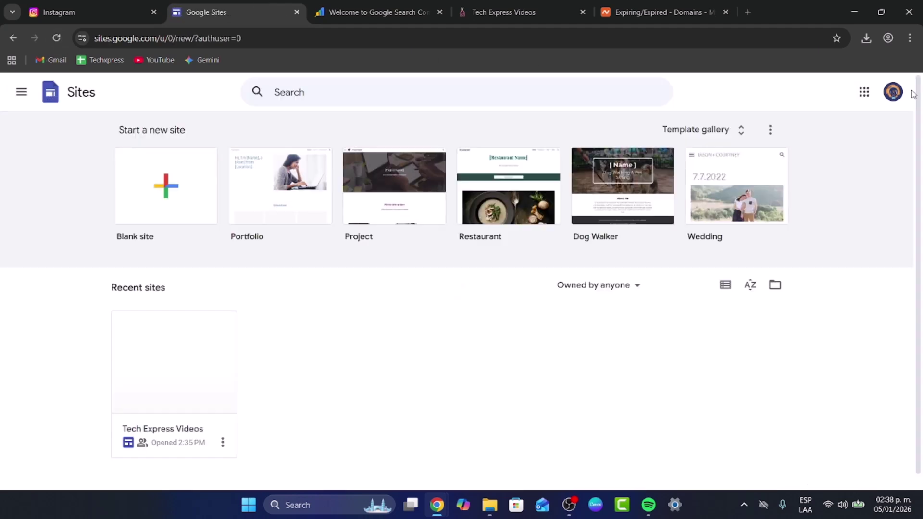
# Open Google Sites with the other signed-in account and dismiss the welcome message.
pyautogui.click(892, 92)
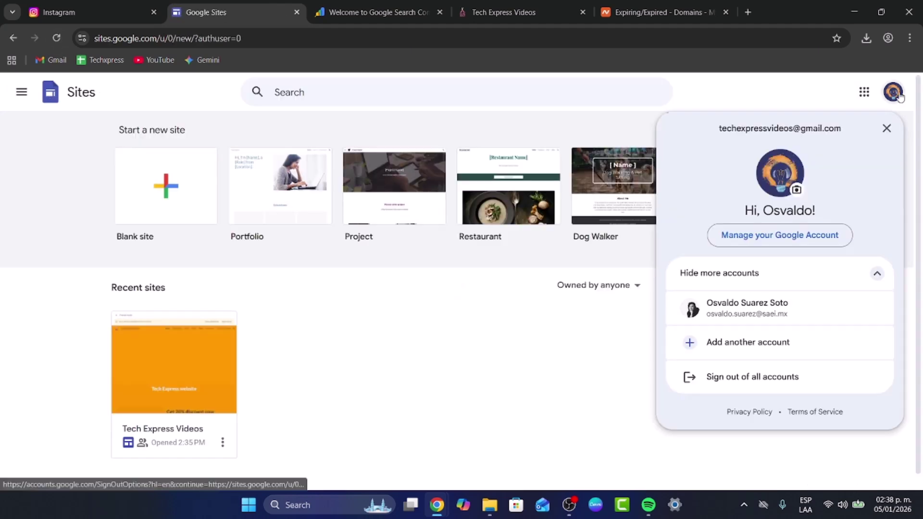
pyautogui.click(774, 340)
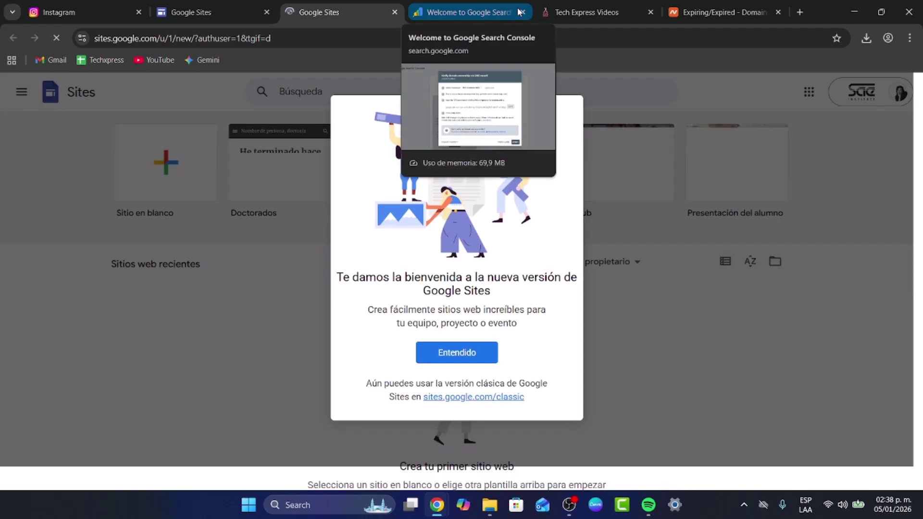
pyautogui.click(464, 351)
# Look through the organization and General template galleries, then return to the original account's Google Sites home page.
pyautogui.scroll(-1, 490, 357)
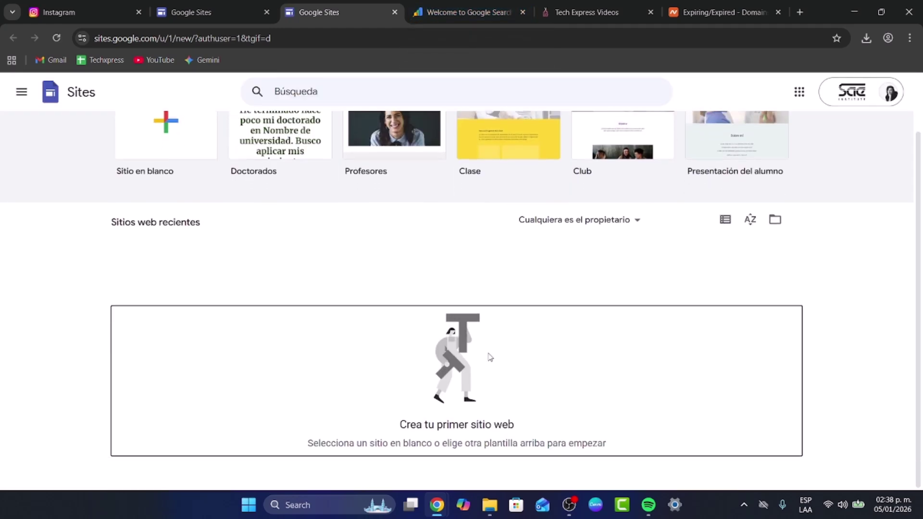
pyautogui.scroll(2, 489, 356)
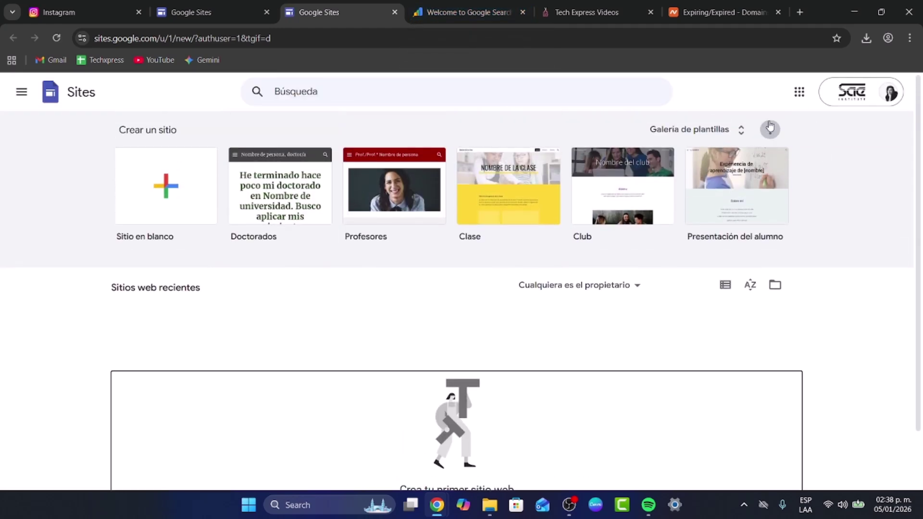
pyautogui.click(712, 129)
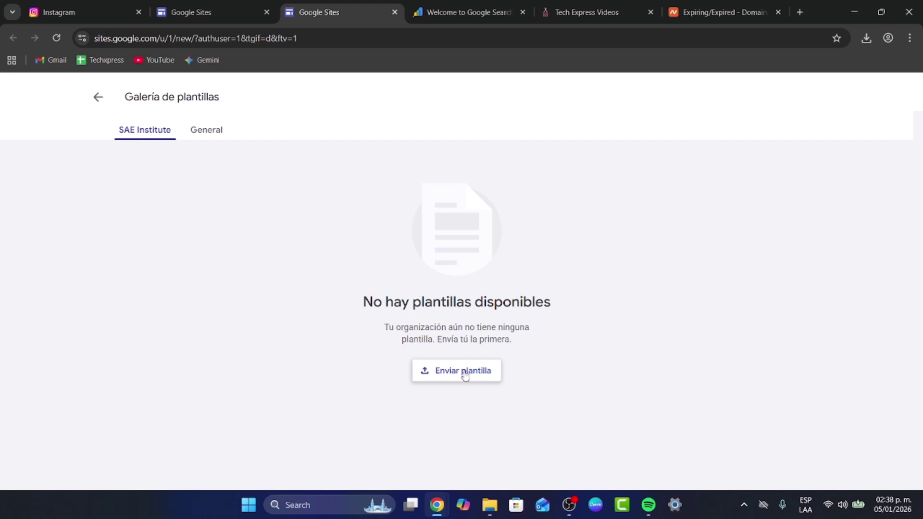
pyautogui.click(207, 130)
pyautogui.click(98, 97)
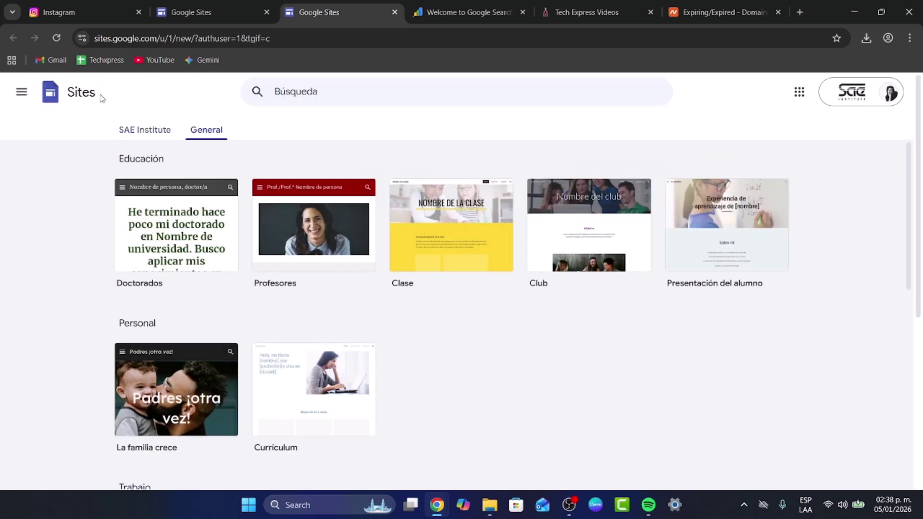
pyautogui.click(224, 6)
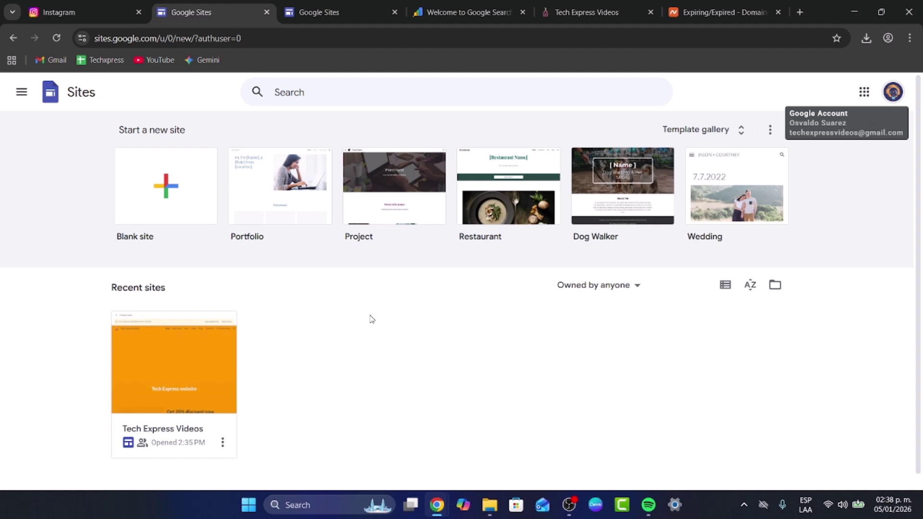
# Switch to Namecheap, open the domain list and show the additional options for smarton.online.
pyautogui.click(720, 5)
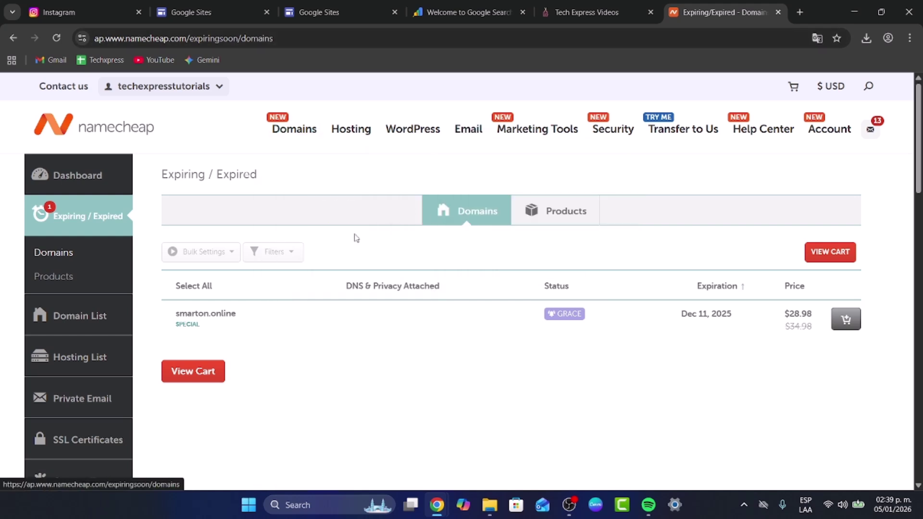
pyautogui.click(70, 324)
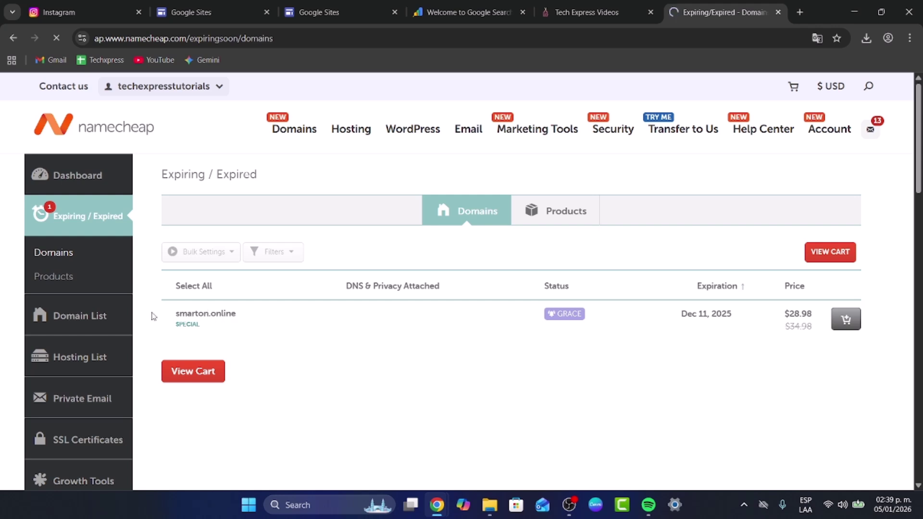
pyautogui.scroll(-3, 124, 344)
pyautogui.scroll(1, 124, 345)
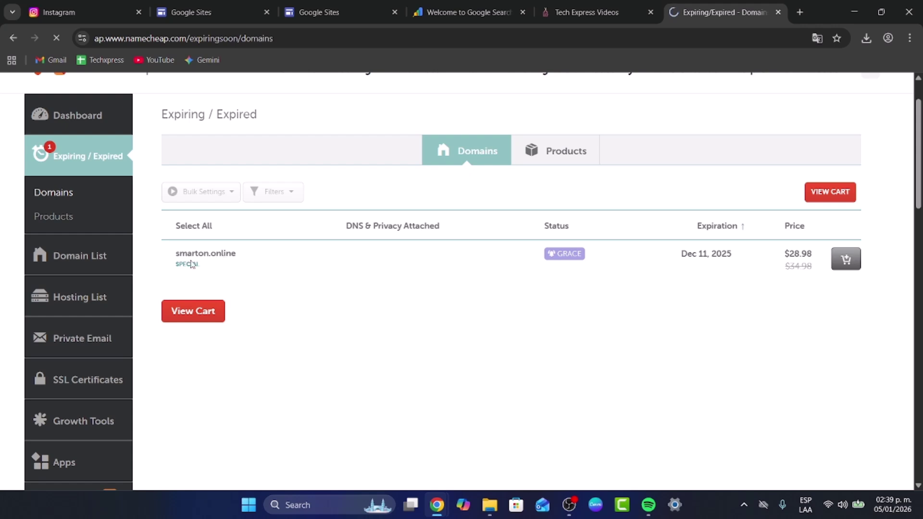
pyautogui.click(73, 255)
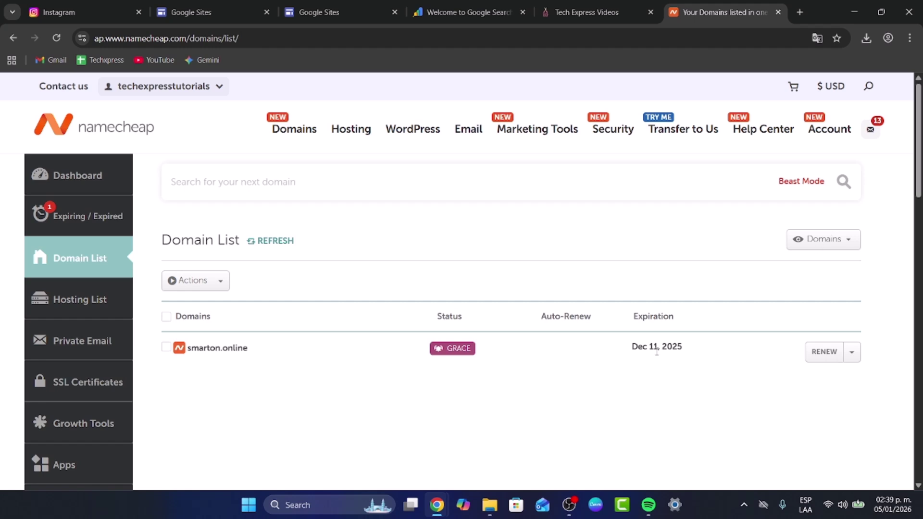
pyautogui.click(851, 352)
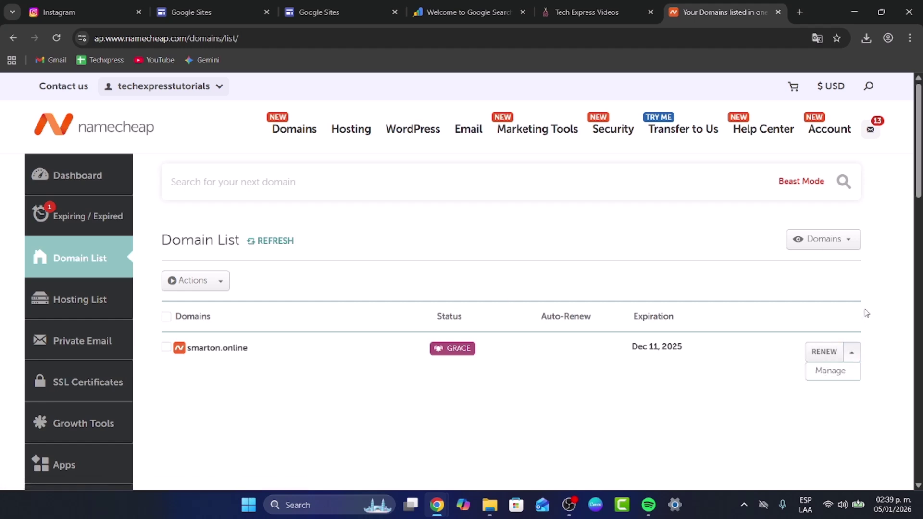
pyautogui.moveTo(873, 126)
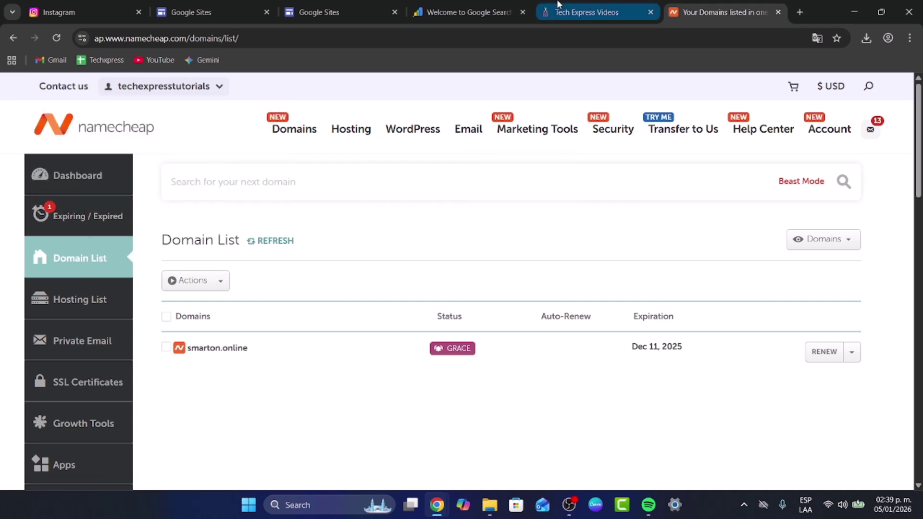
# Switch to the published Tech Express Videos site, view its home page and highlight its web address.
pyautogui.click(608, 9)
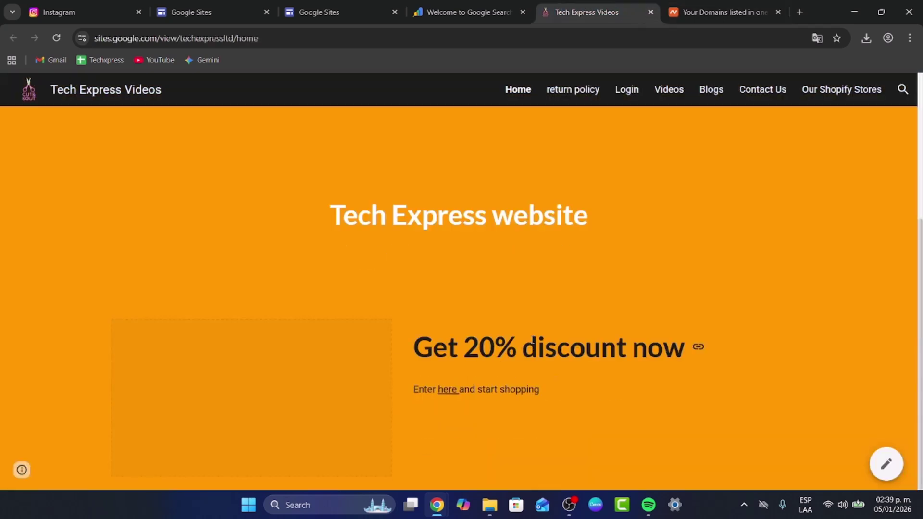
pyautogui.scroll(-5, 532, 340)
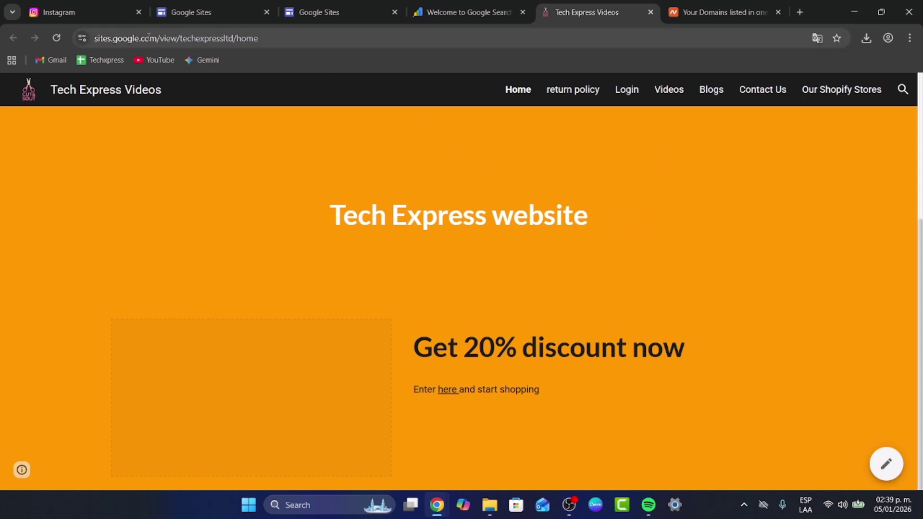
pyautogui.moveTo(102, 38); pyautogui.dragTo(310, 39)
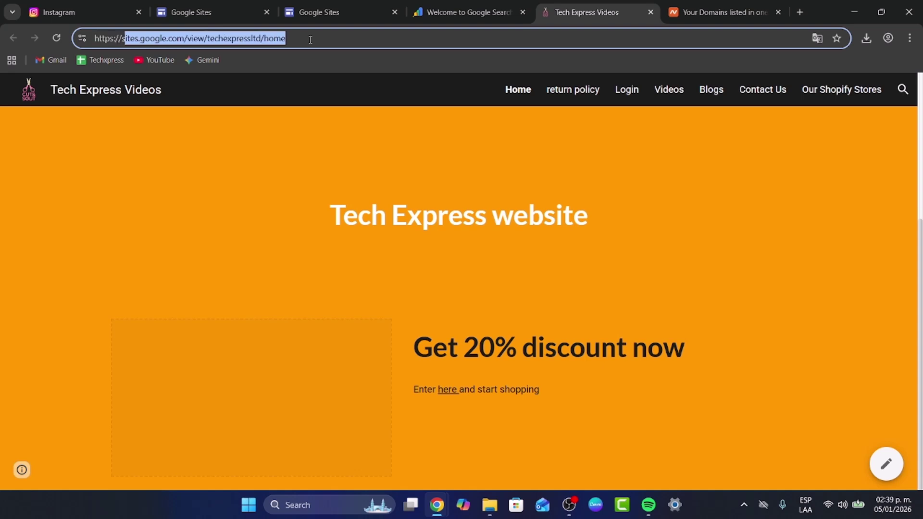